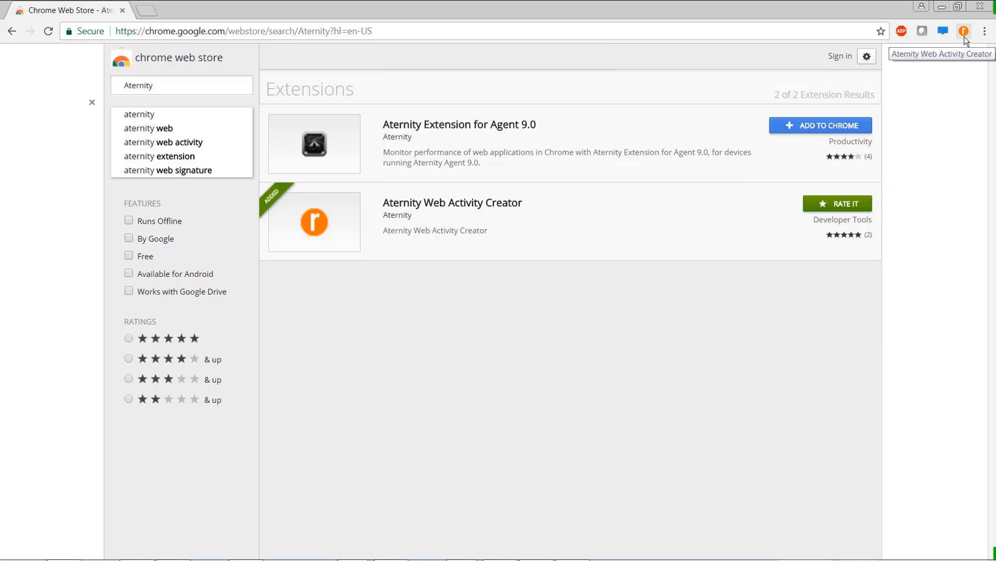
Step: Open the Aternity Web Activity Creator extension and log in to the Aternity account
click(963, 32)
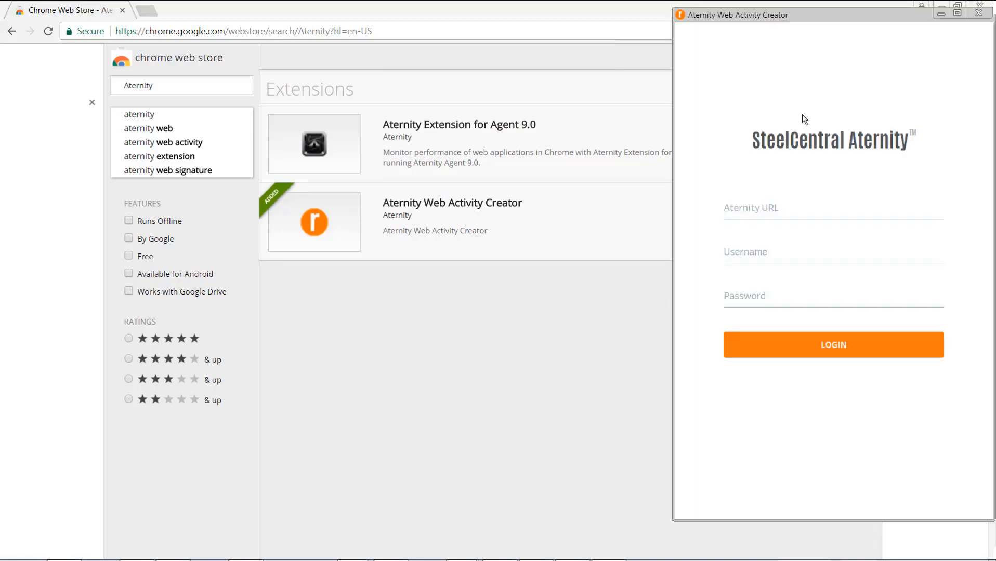
click(920, 355)
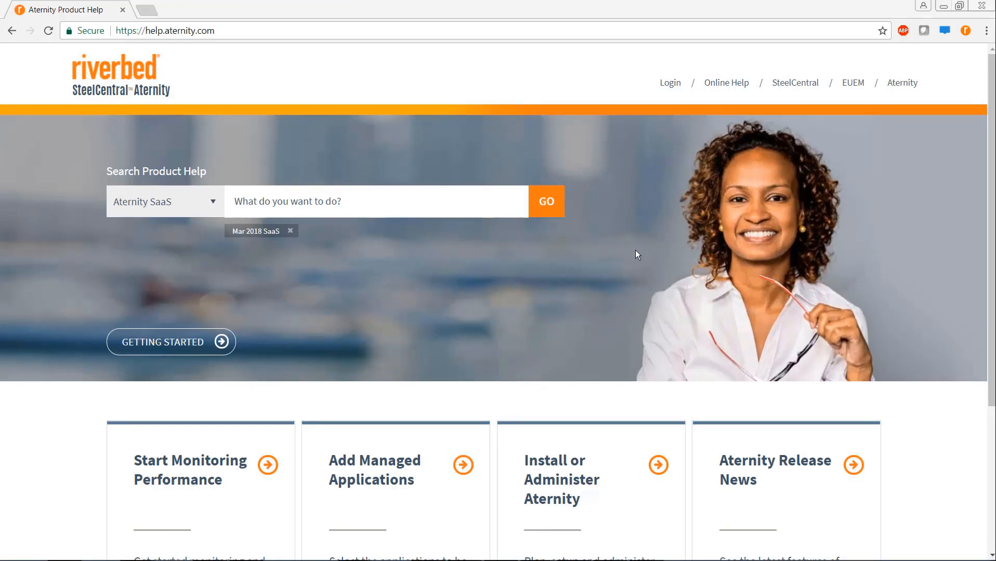
click(406, 203)
text(web activity creator)
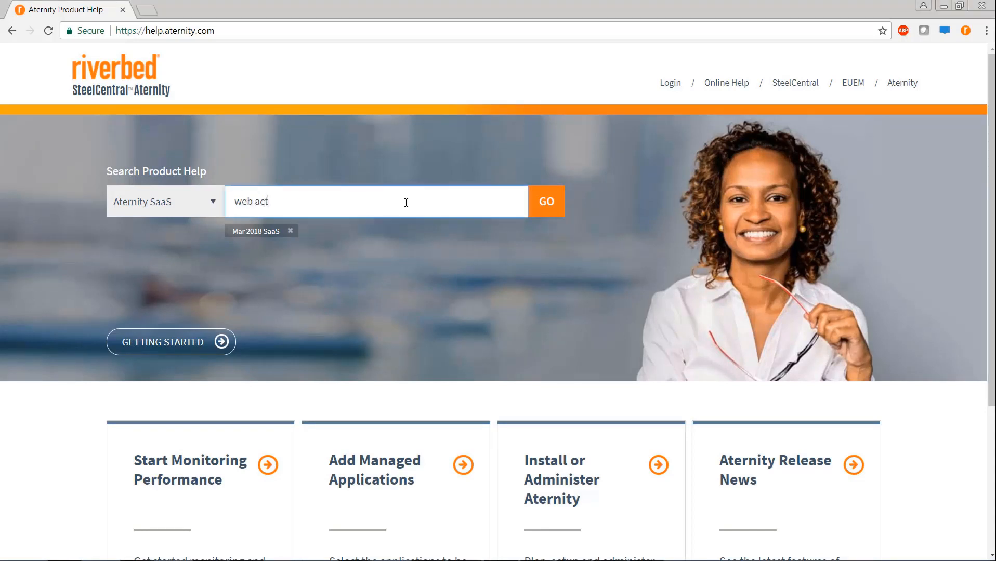
click(555, 218)
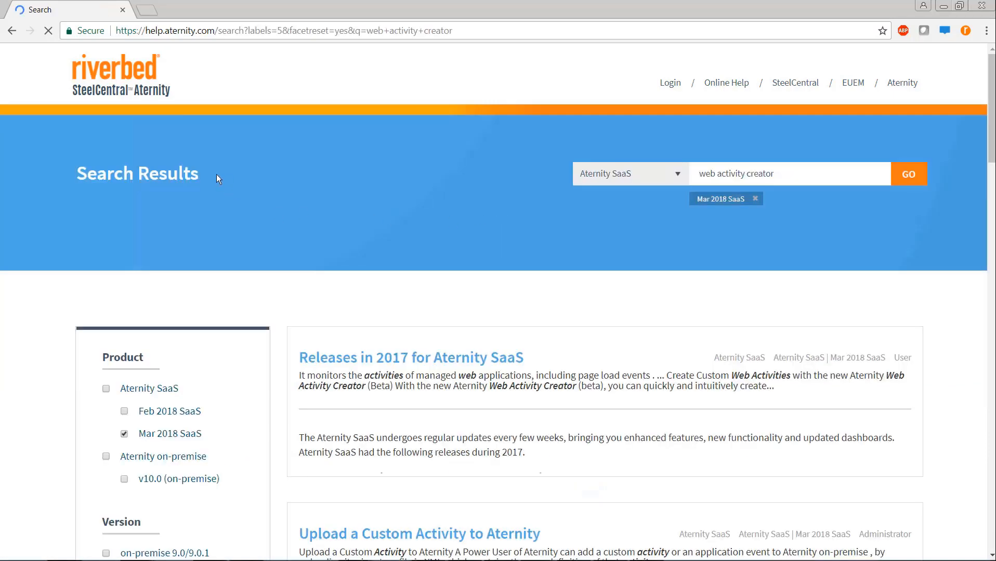
drag(217, 174, 97, 174)
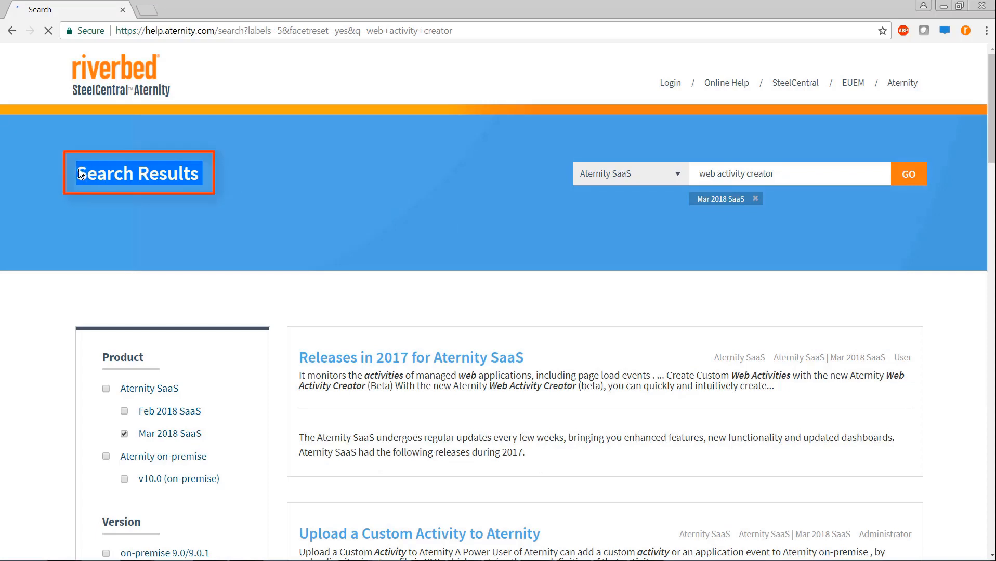
click(333, 208)
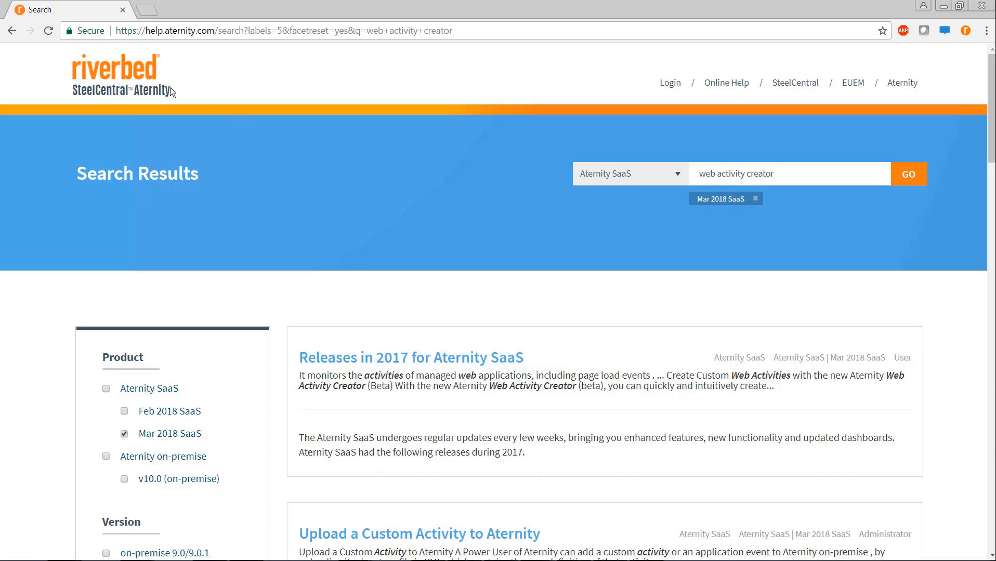
click(133, 83)
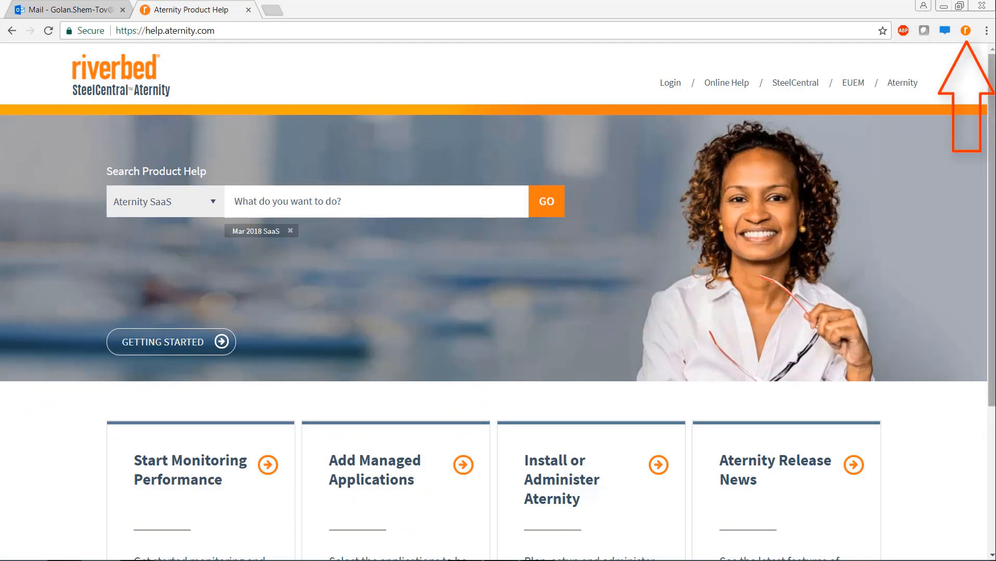
Step: Open the Web Activity Creator panel beside the help page and start element capture
click(965, 31)
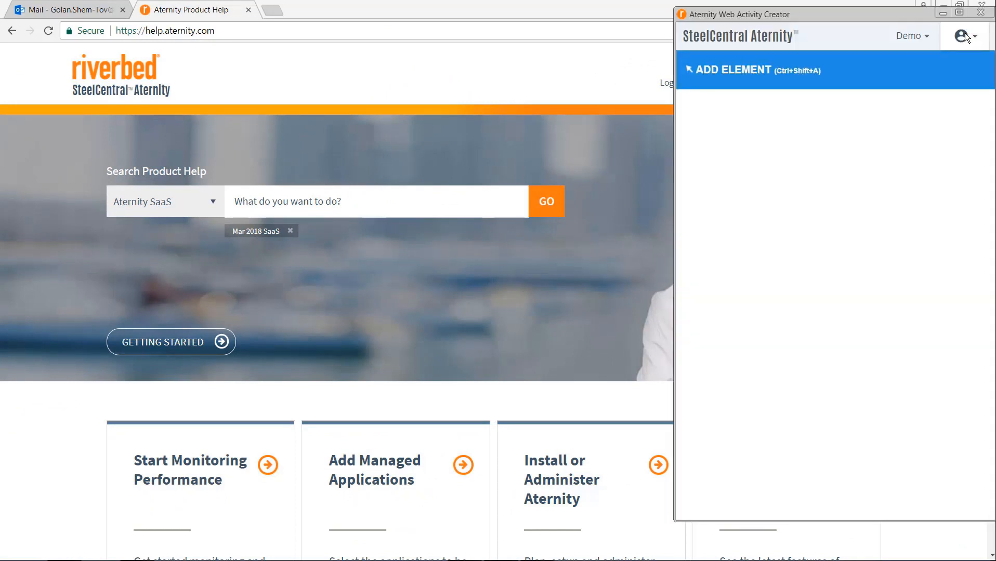
click(692, 70)
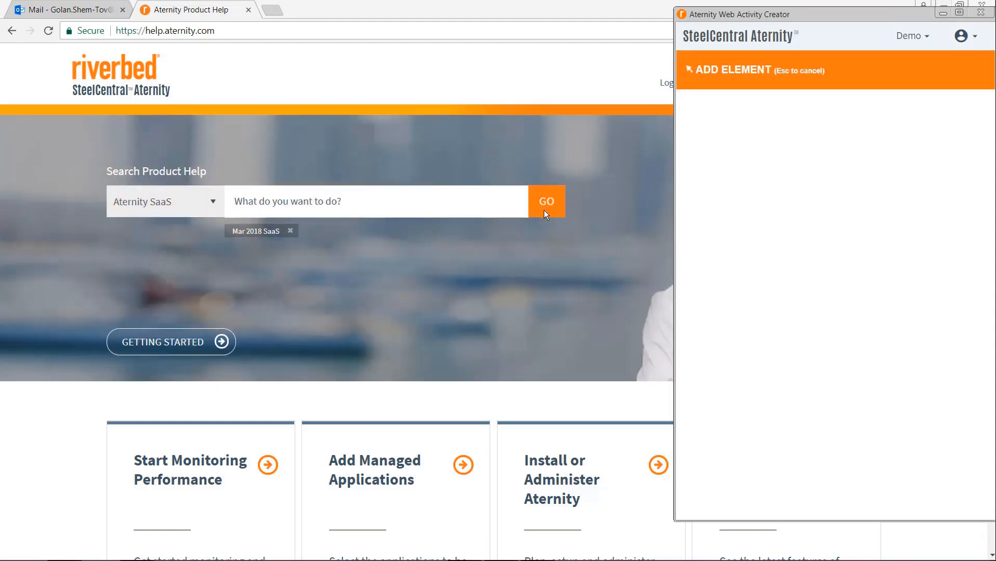
Step: Pick the GO button as a Start event for the 'Search' activity of 'Aternity Product Help'
click(537, 213)
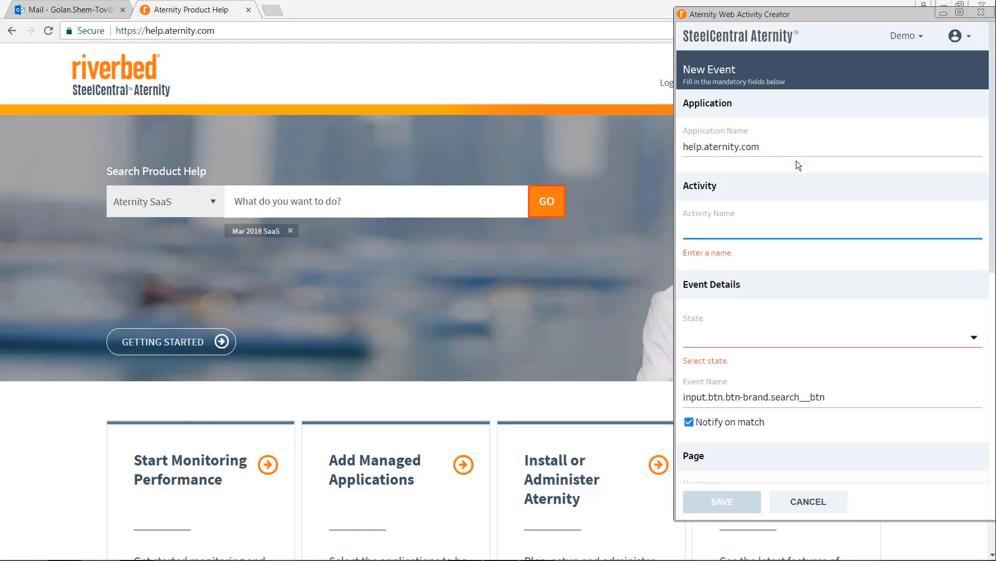
drag(798, 148, 681, 148)
text(Aternity Product Help)
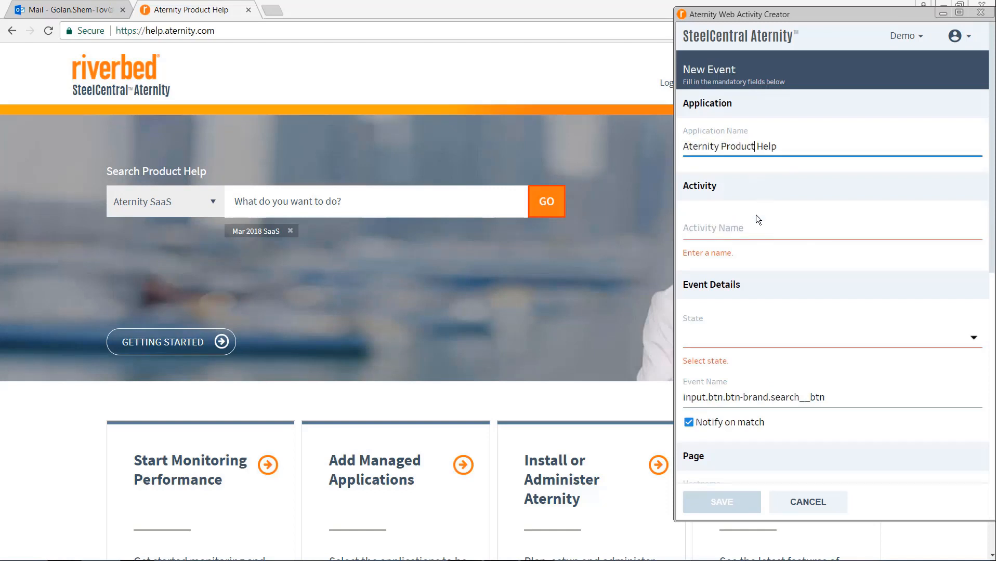
click(833, 240)
text(Search)
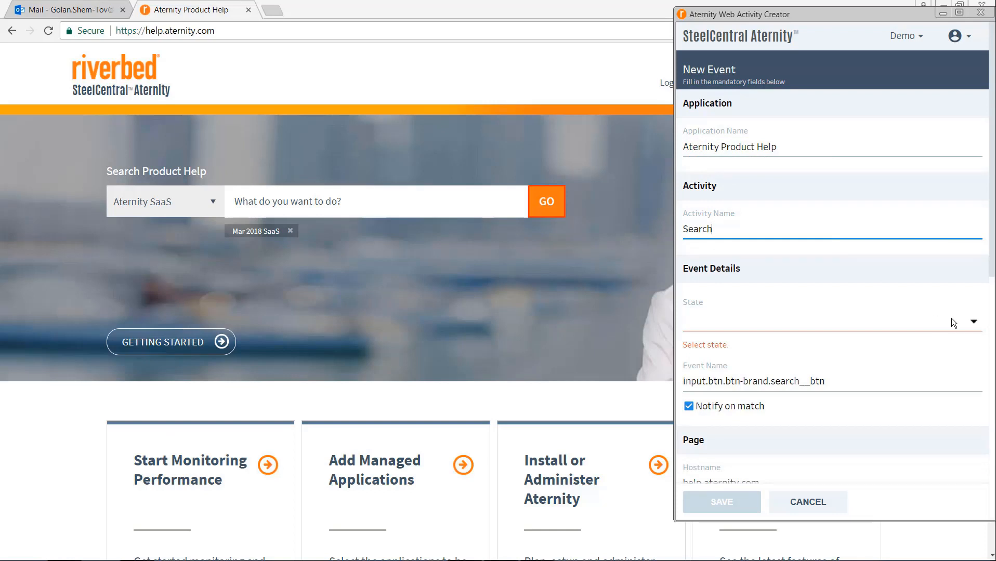
click(973, 323)
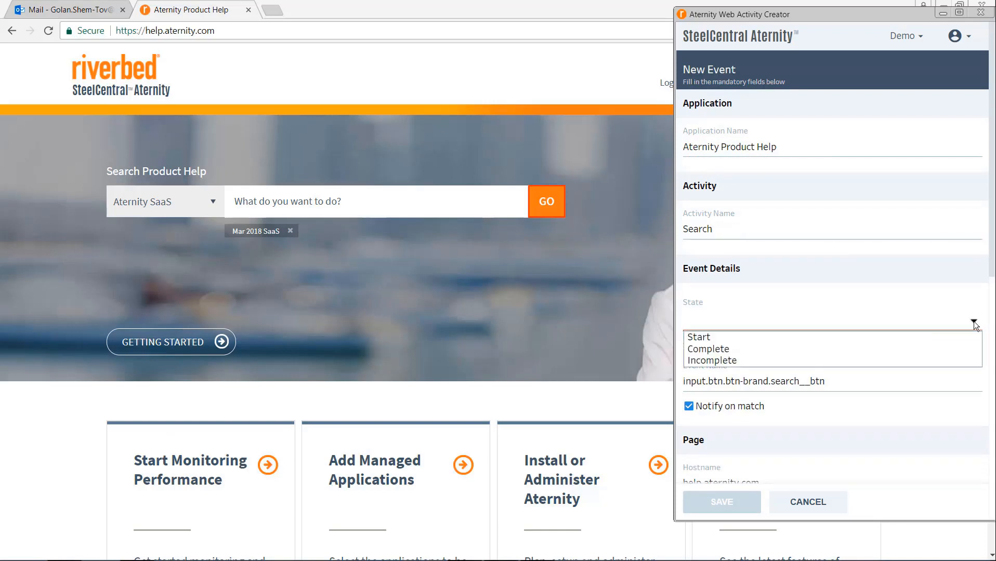
click(929, 338)
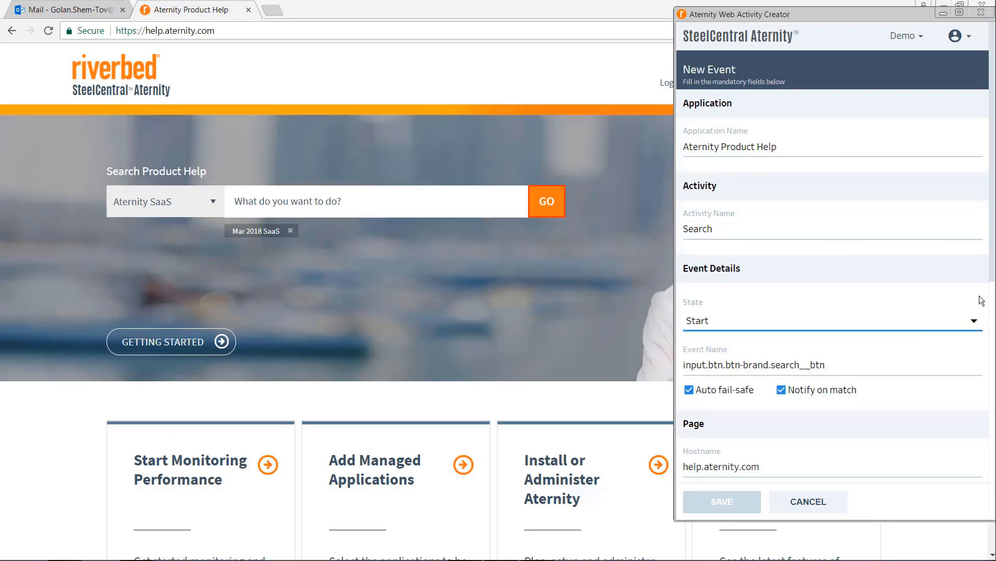
Step: Keep any page title matching, trigger the event on Click, and save it
drag(992, 269, 992, 492)
scroll(802, 187, down, 1)
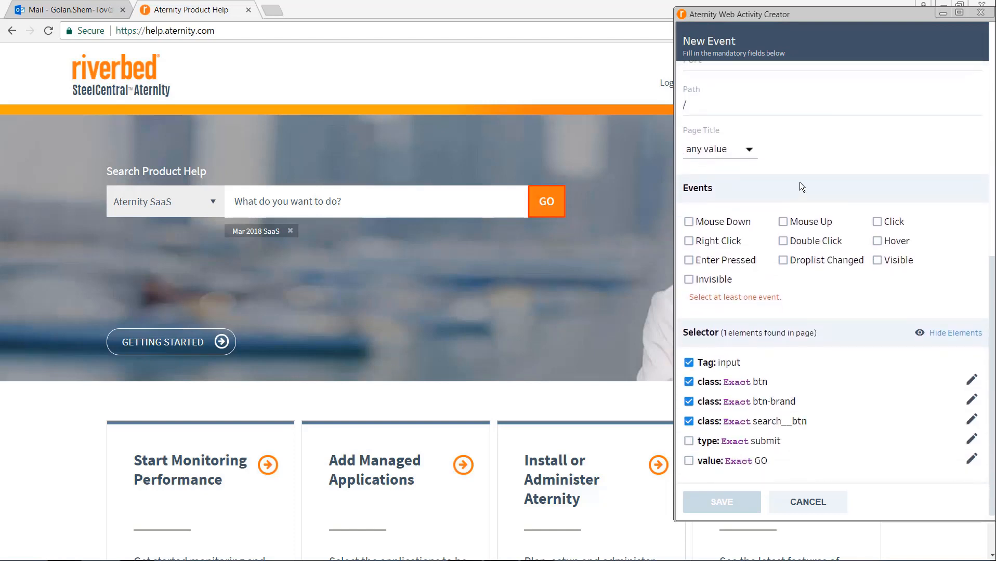
click(748, 150)
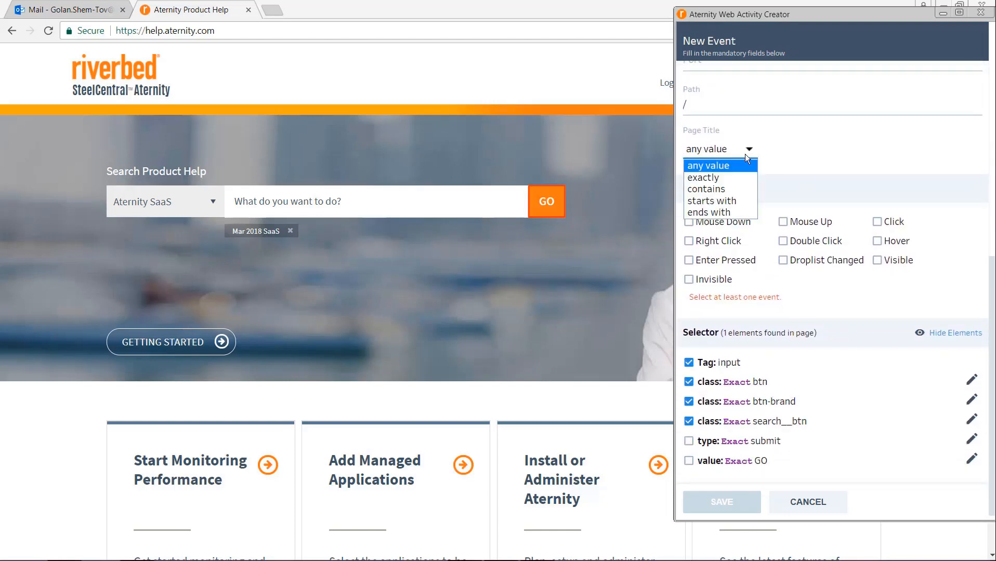
click(724, 189)
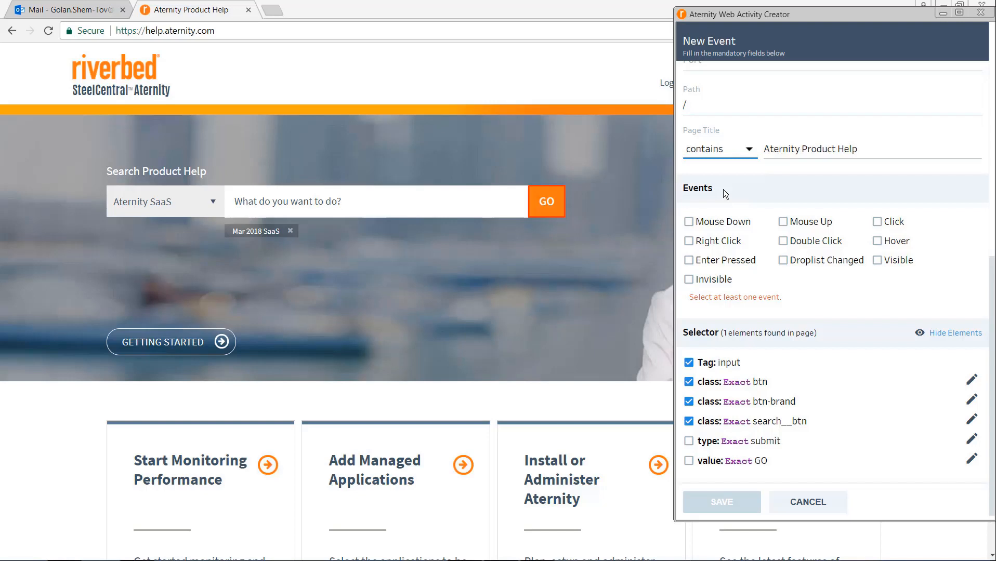
click(747, 149)
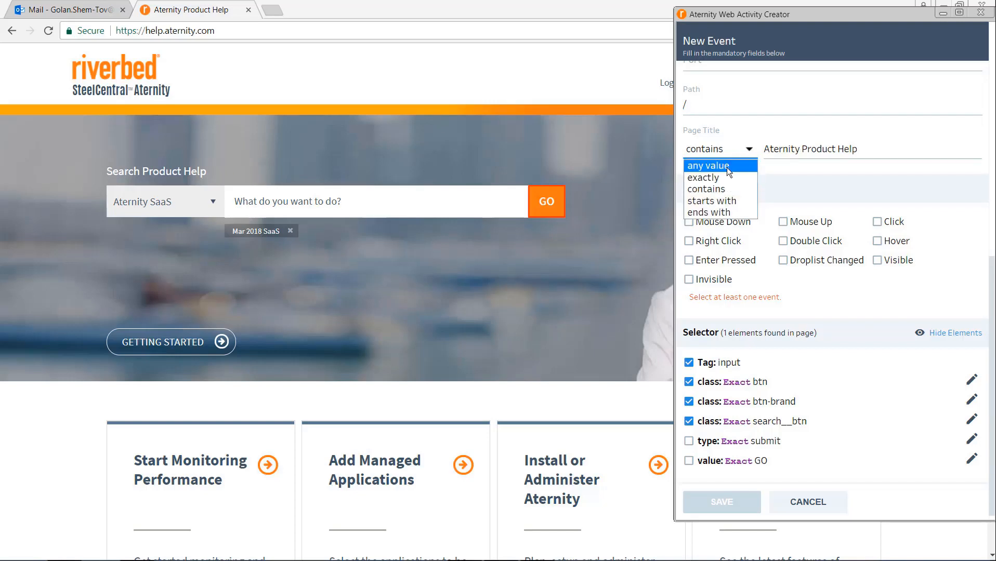
click(727, 167)
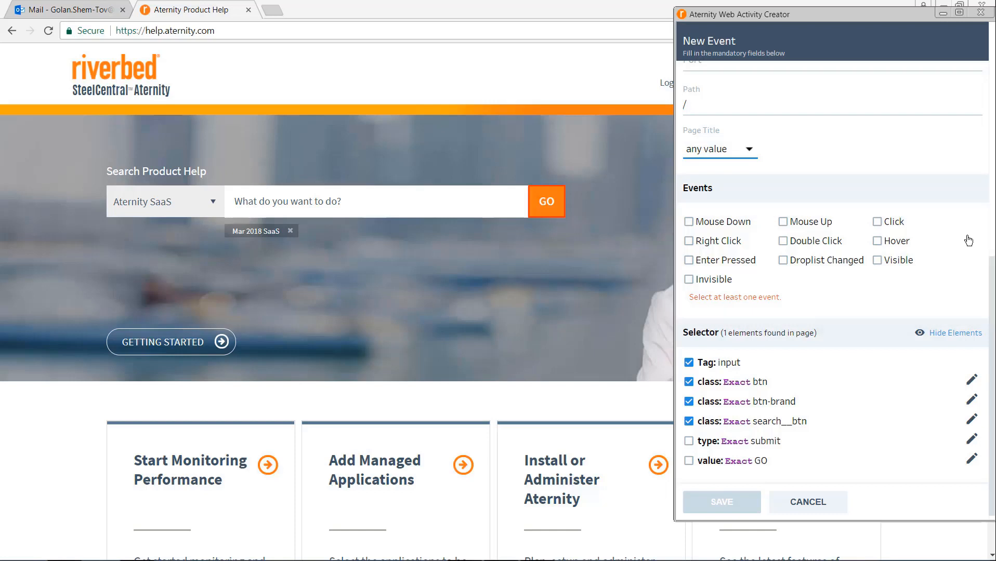
click(878, 223)
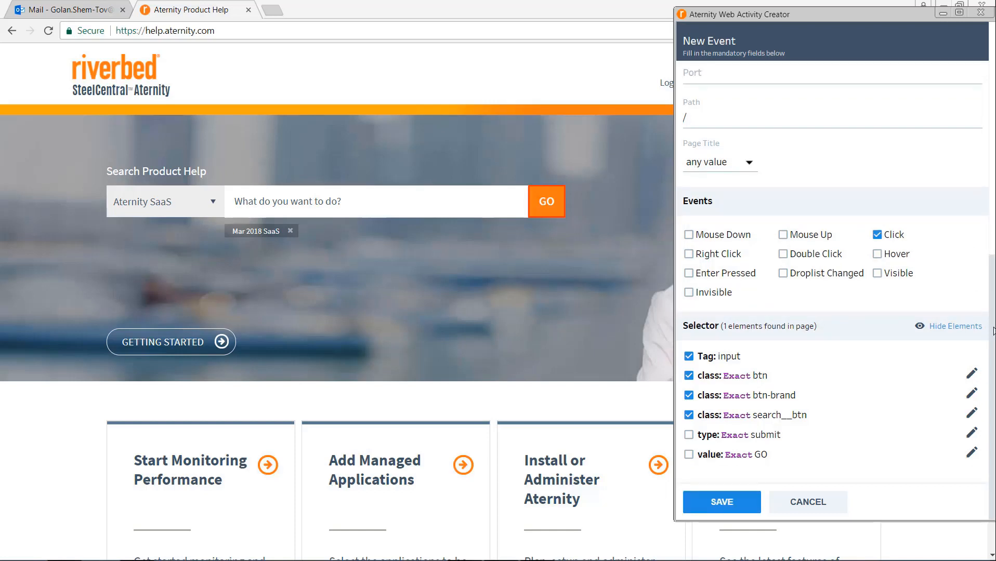
click(731, 503)
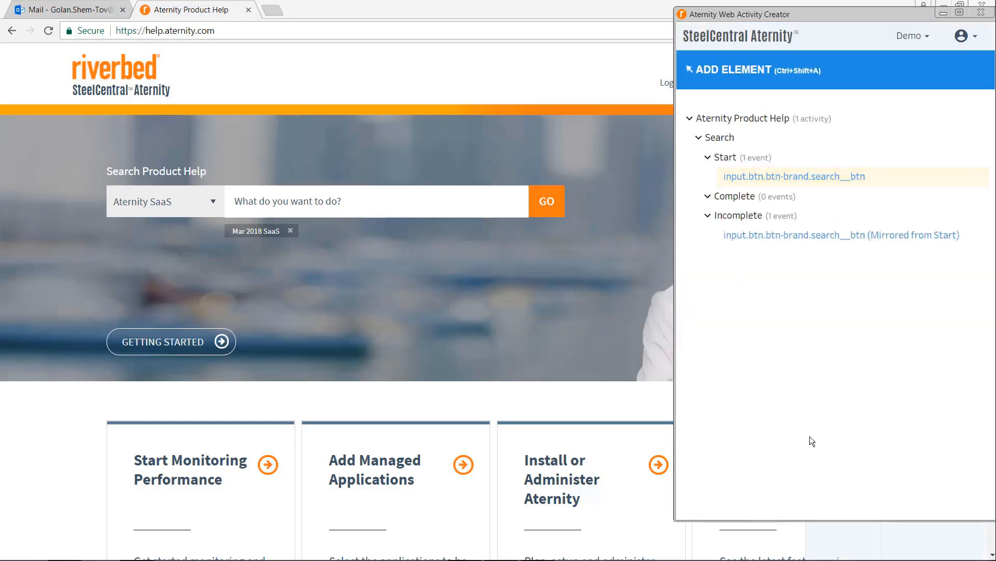
Step: Search the help site for 'web activity creator' to fire the Search Start event
click(447, 196)
text(web activity cr)
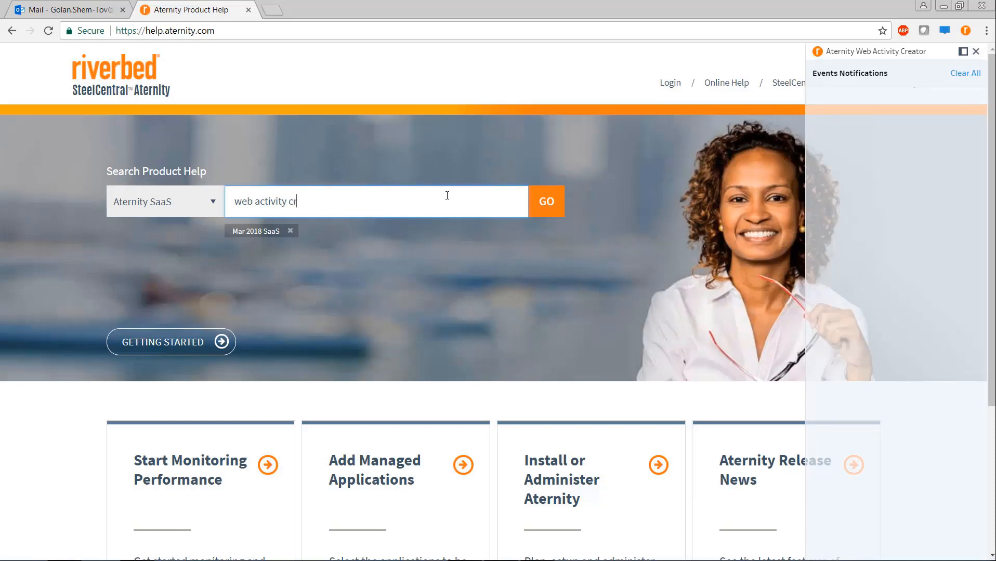
text(eator)
click(558, 202)
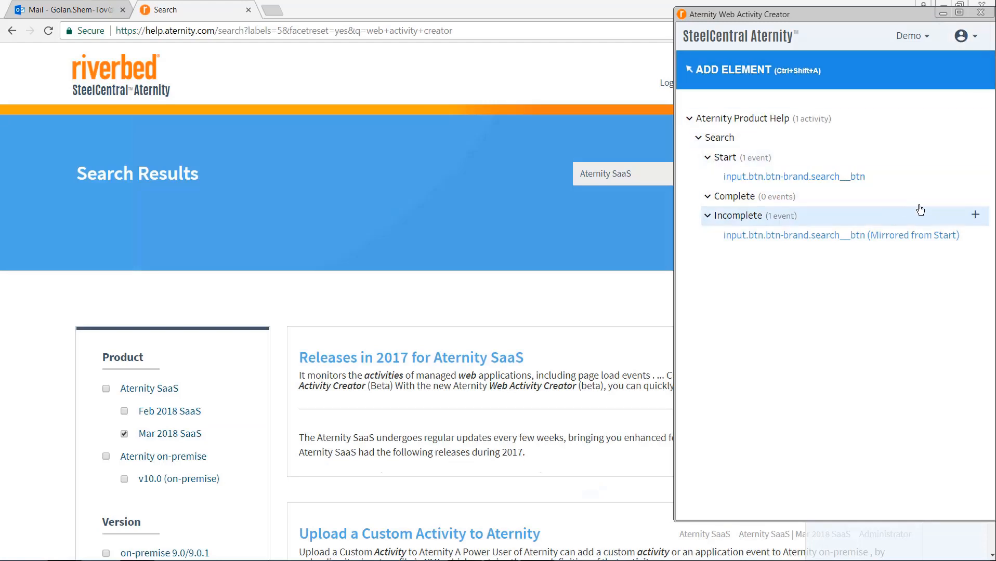
Step: Add a Complete event on the 'Search Results' h2 heading, triggered on Visible, and save it
click(975, 198)
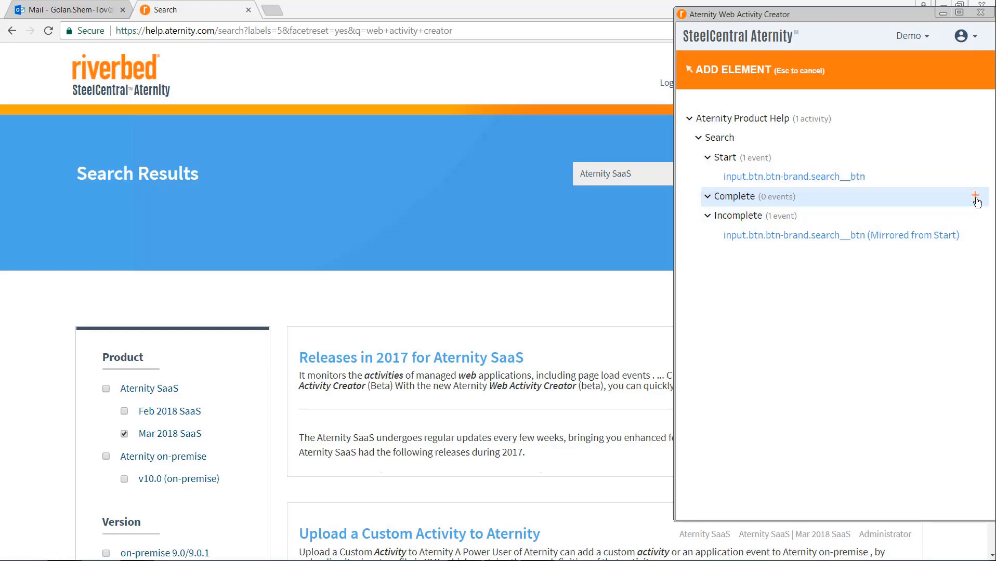
click(183, 178)
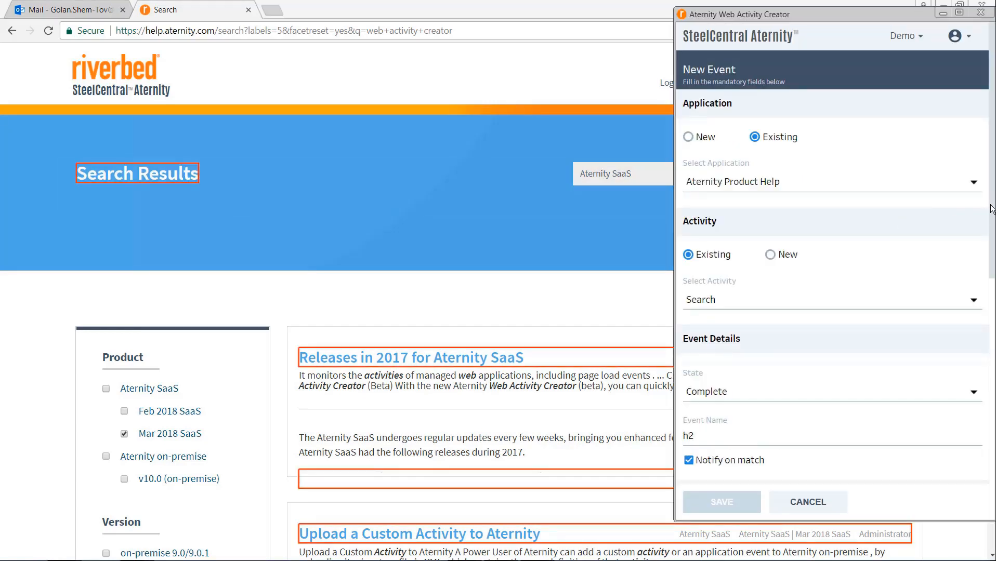
scroll(993, 288, down, 2)
scroll(994, 289, down, 6)
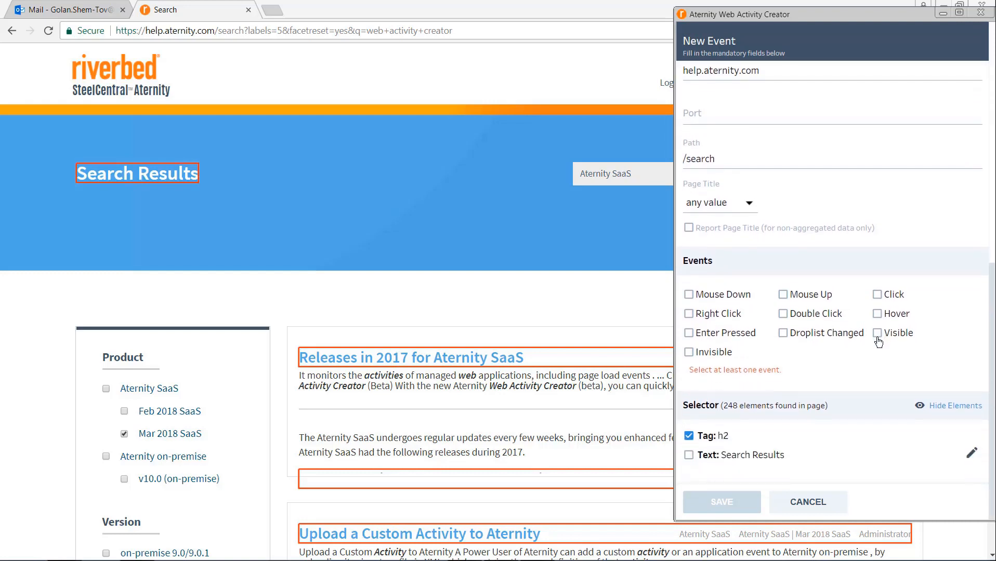
click(877, 336)
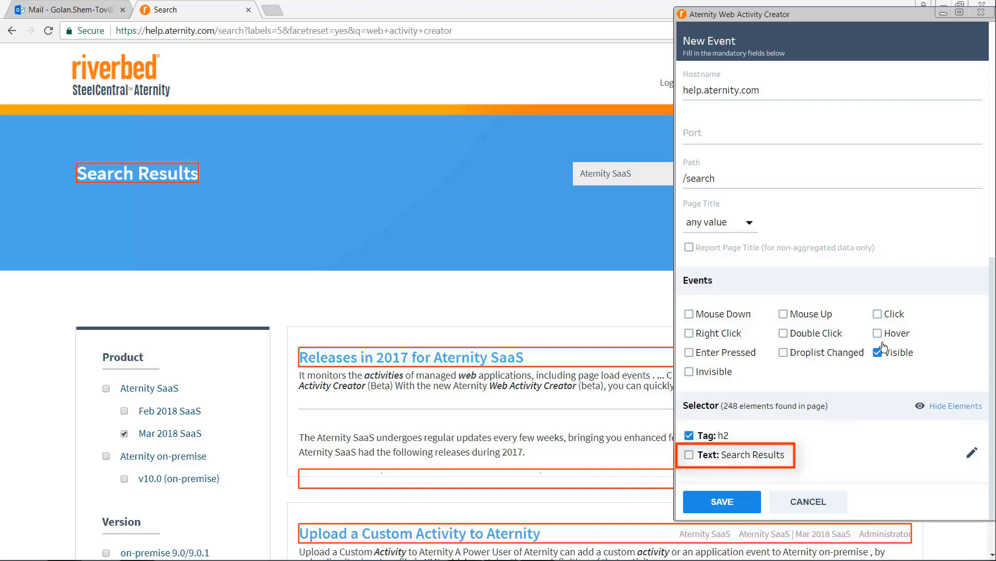
click(688, 455)
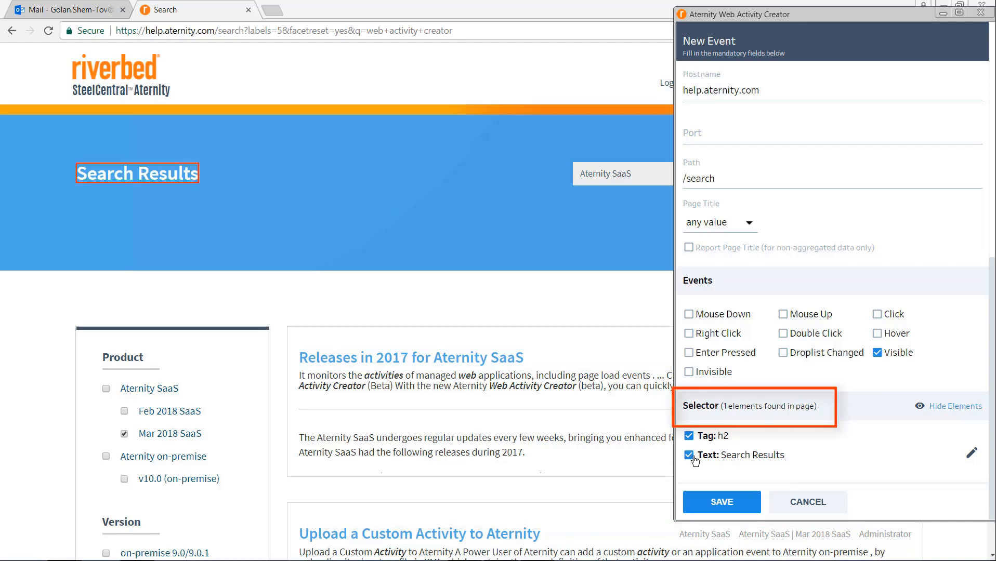
click(722, 502)
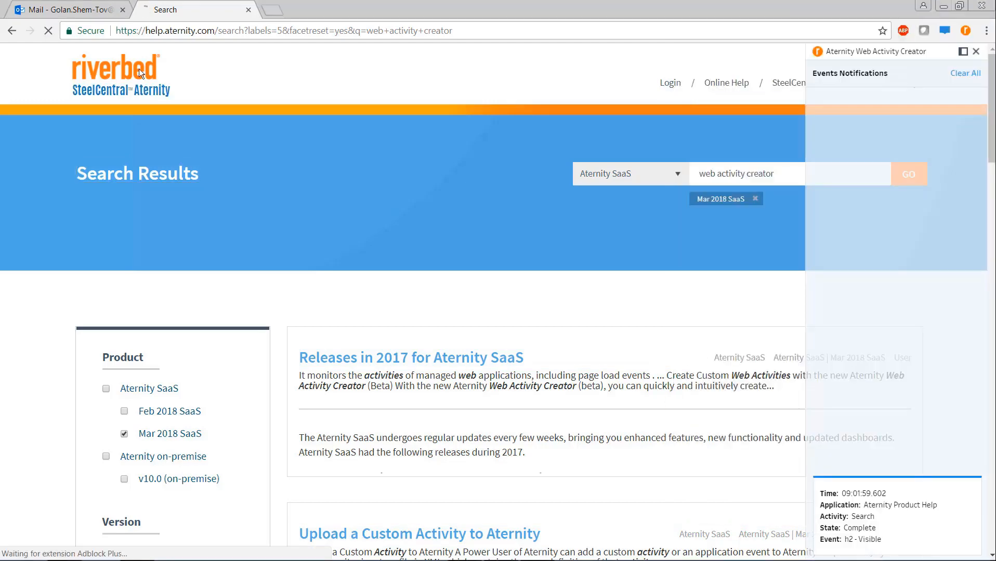
Step: Return to the help home page, clear notifications, and rerun the 'web activity creator' search
click(138, 68)
click(420, 201)
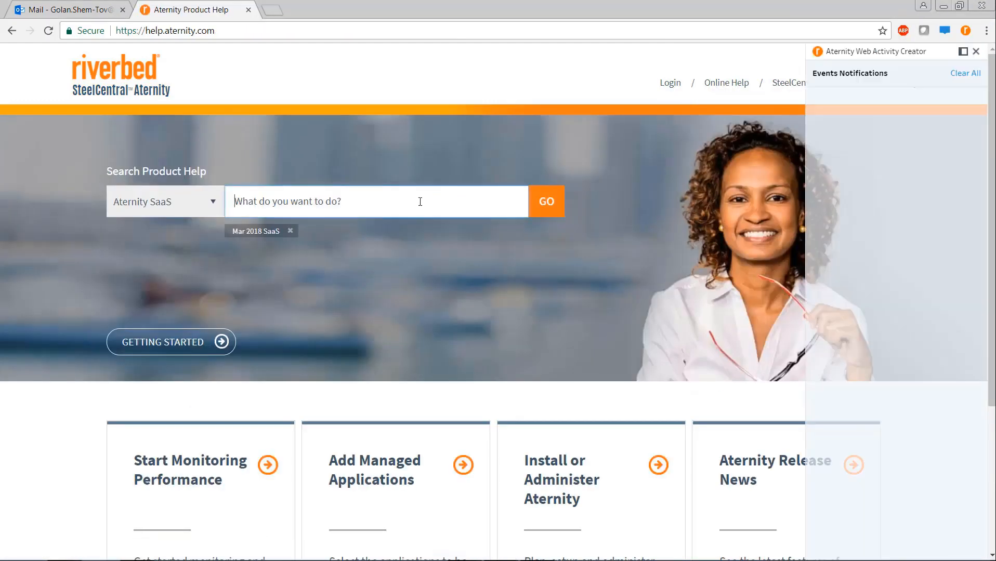
click(967, 74)
click(379, 196)
text(web acti)
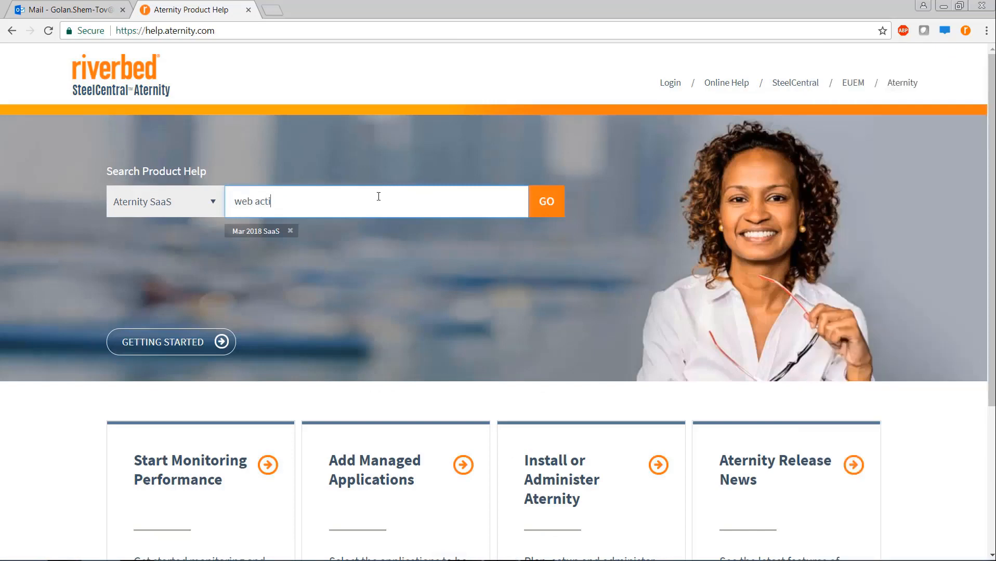
text(vity creator)
click(547, 201)
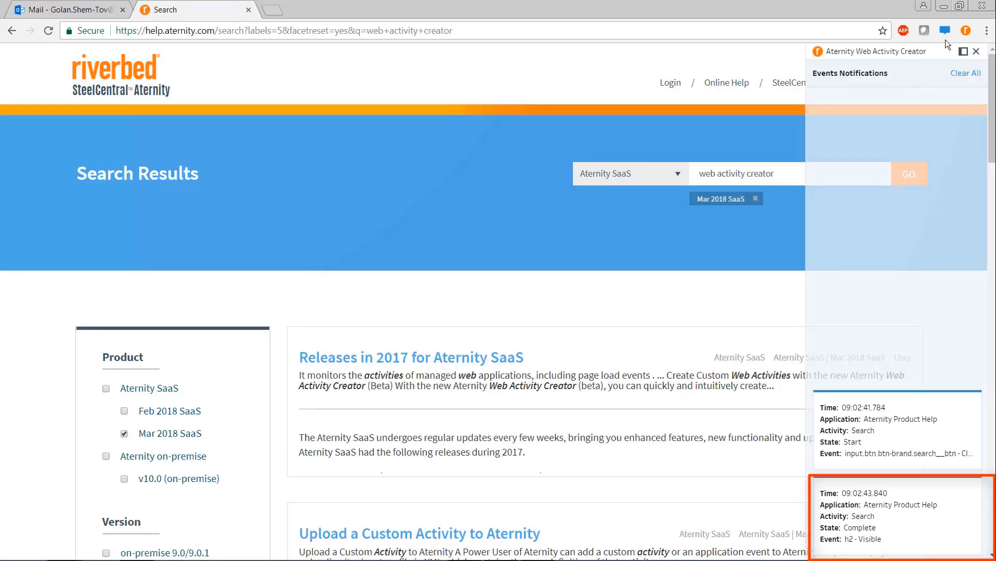
Step: Pop out the notifications, collapse the Aternity Product Help tree, and go to Outlook mail
click(962, 51)
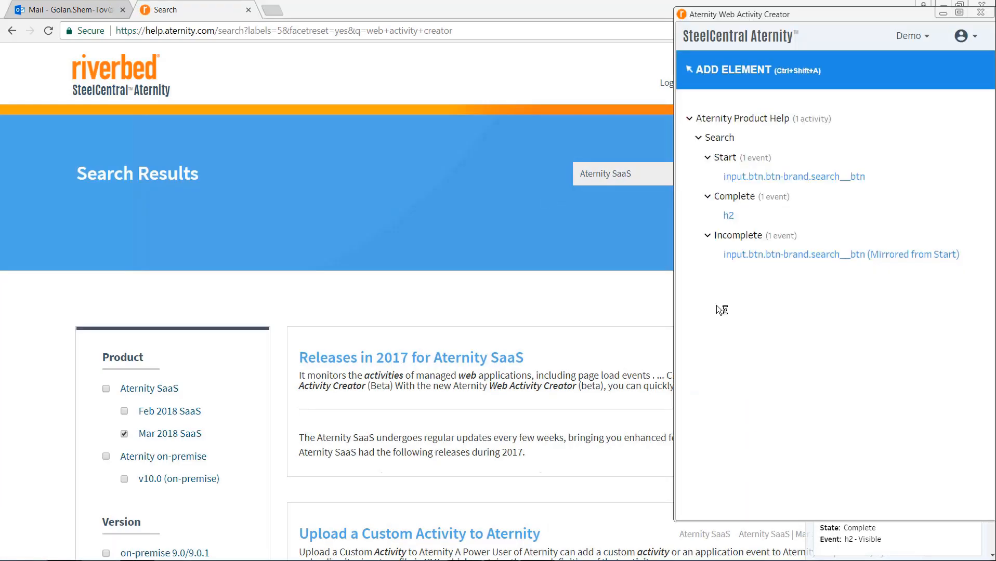
click(689, 119)
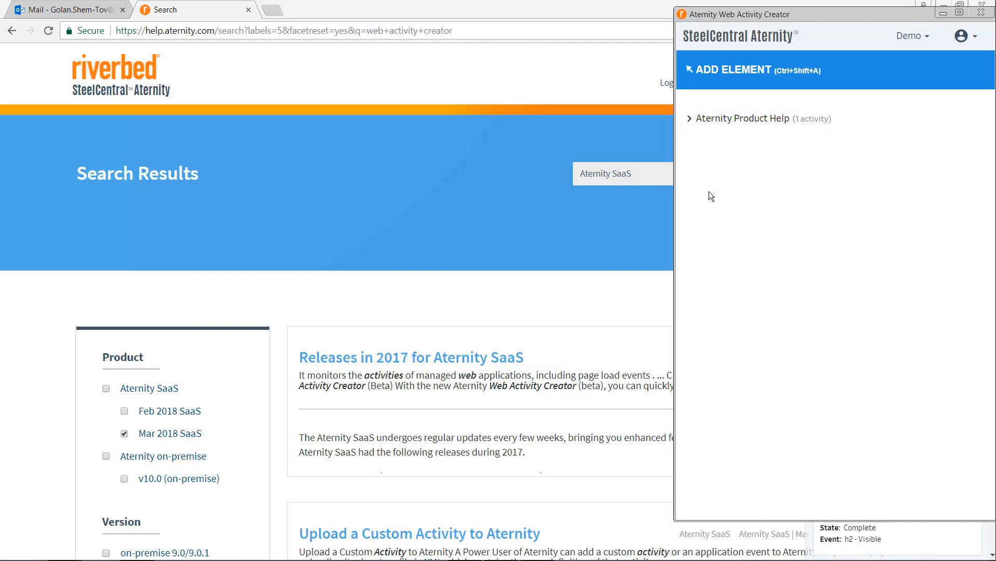
click(96, 12)
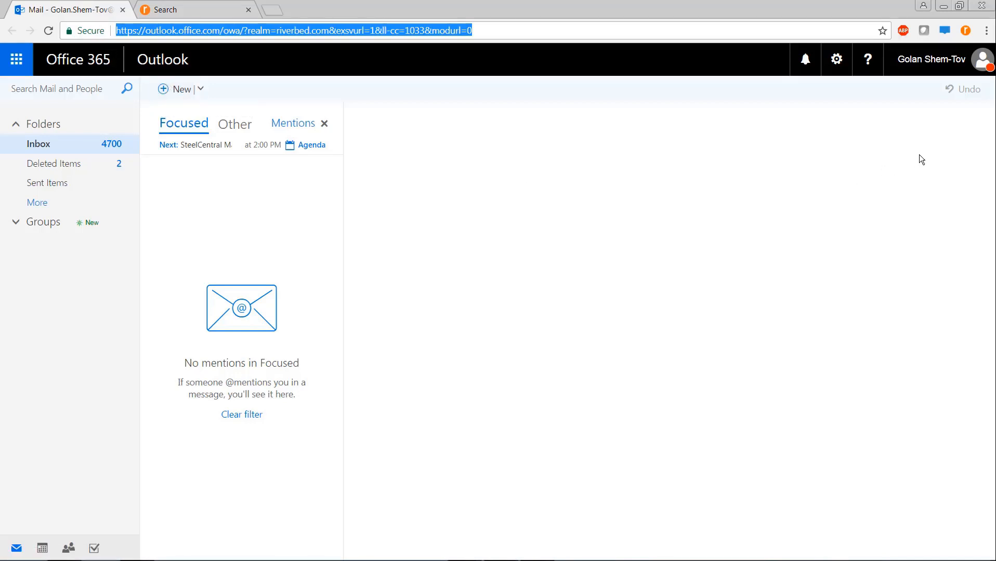
Step: Pick Outlook's New button as the Start event of 'New Email' under 'Office 365 - Outlook'
click(965, 31)
click(696, 72)
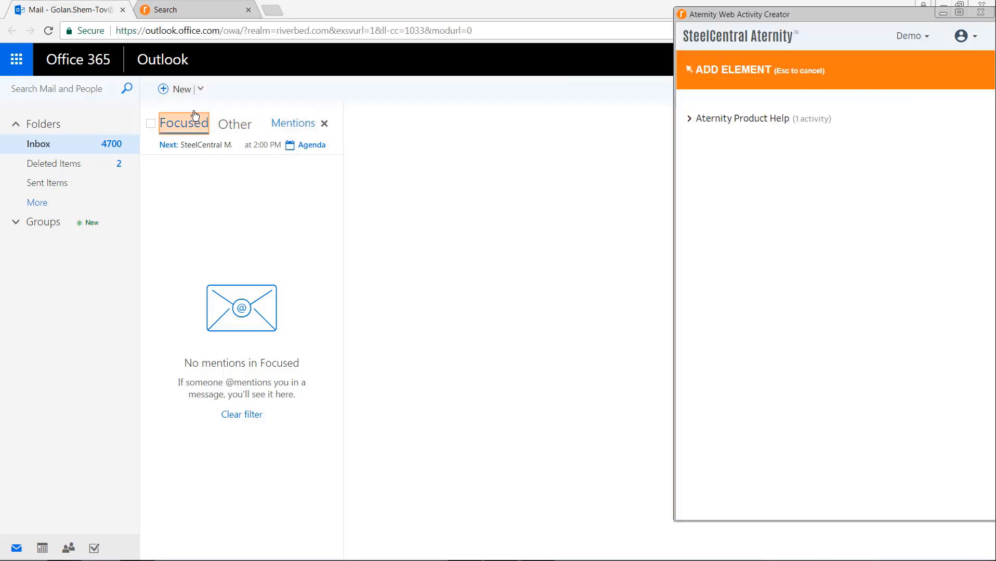
click(179, 92)
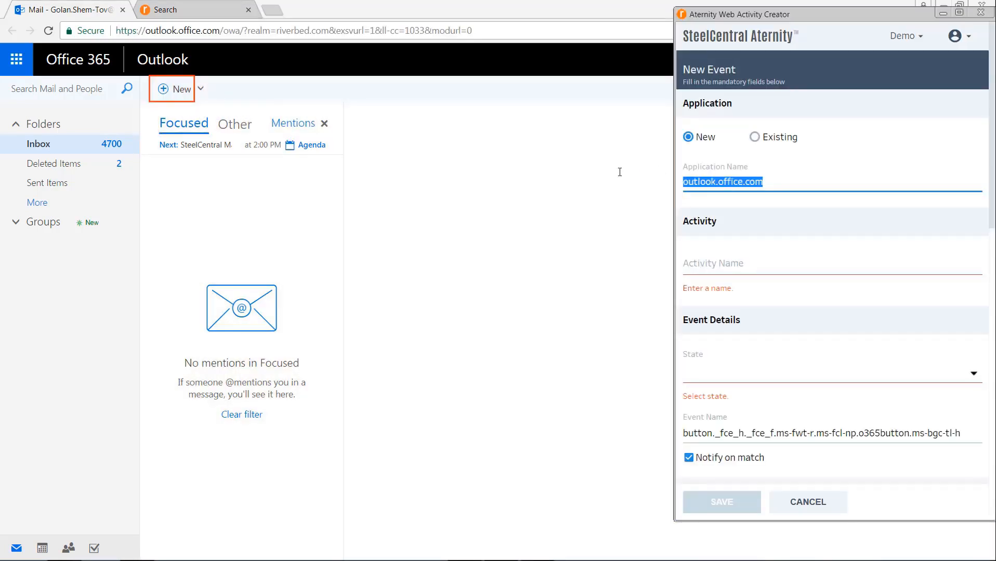
text(Office 365 - Outlook)
click(693, 252)
text(New Email)
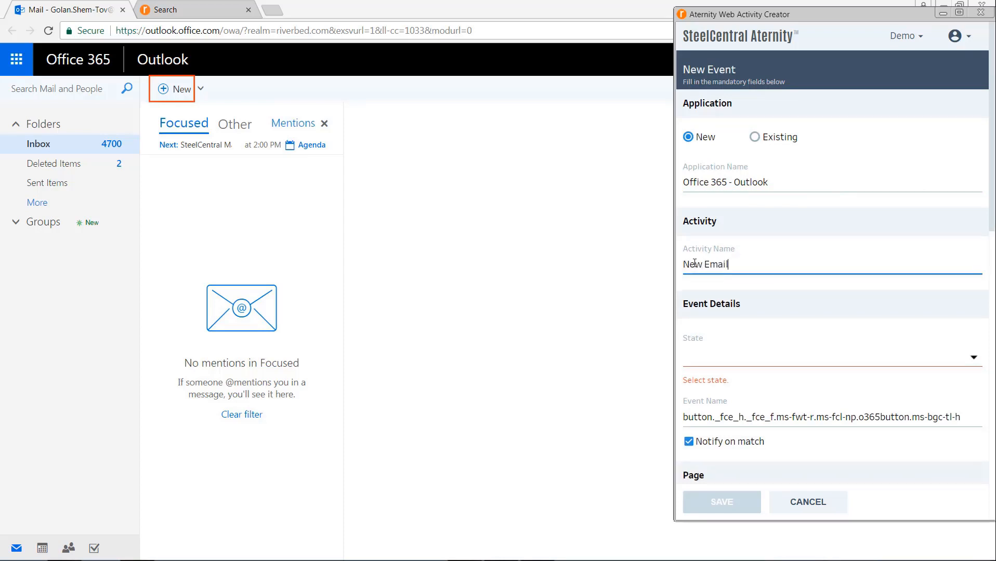
click(973, 358)
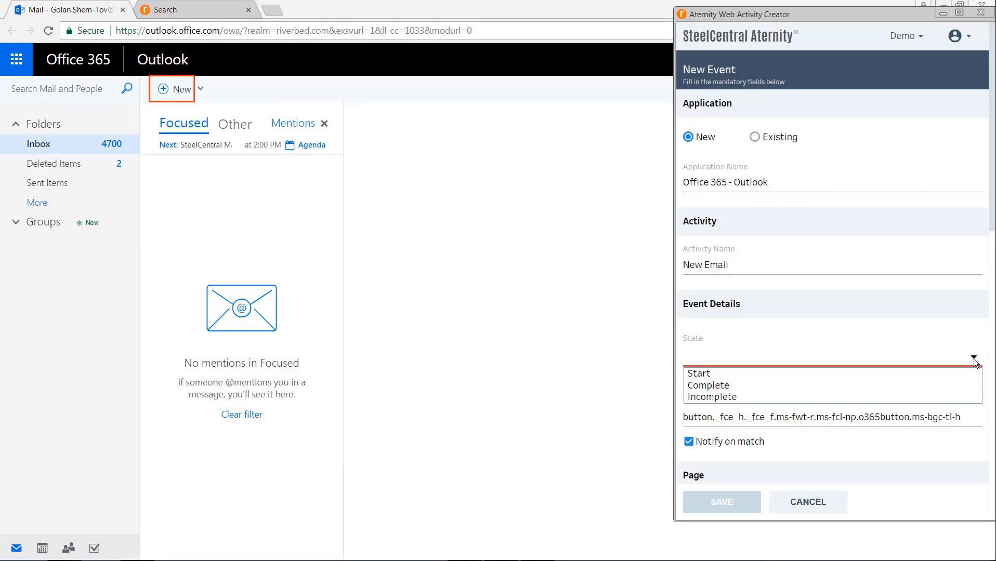
click(930, 373)
Step: Make the New Email Start event trigger on Click and save it
scroll(985, 289, down, 7)
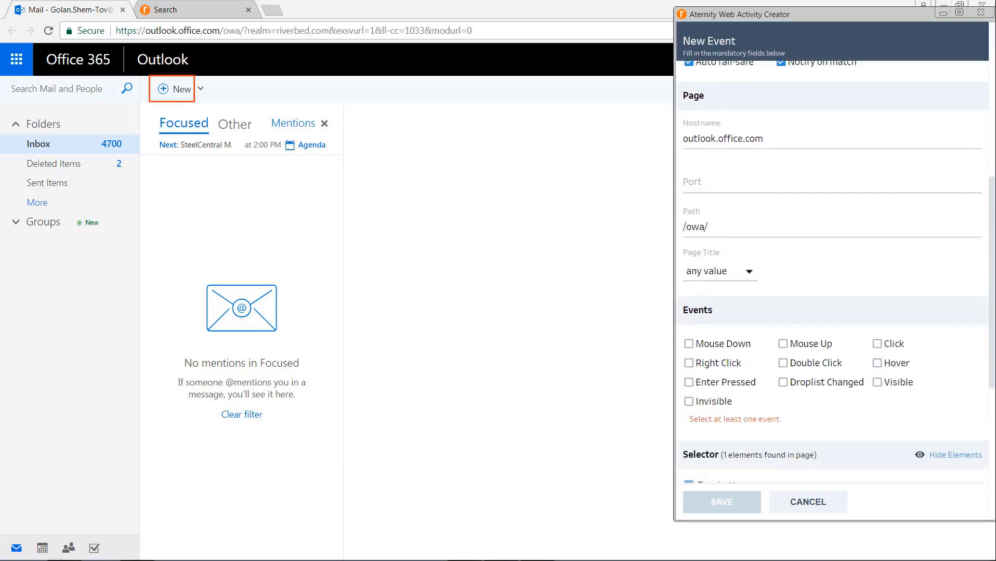
scroll(902, 131, down, 5)
click(878, 118)
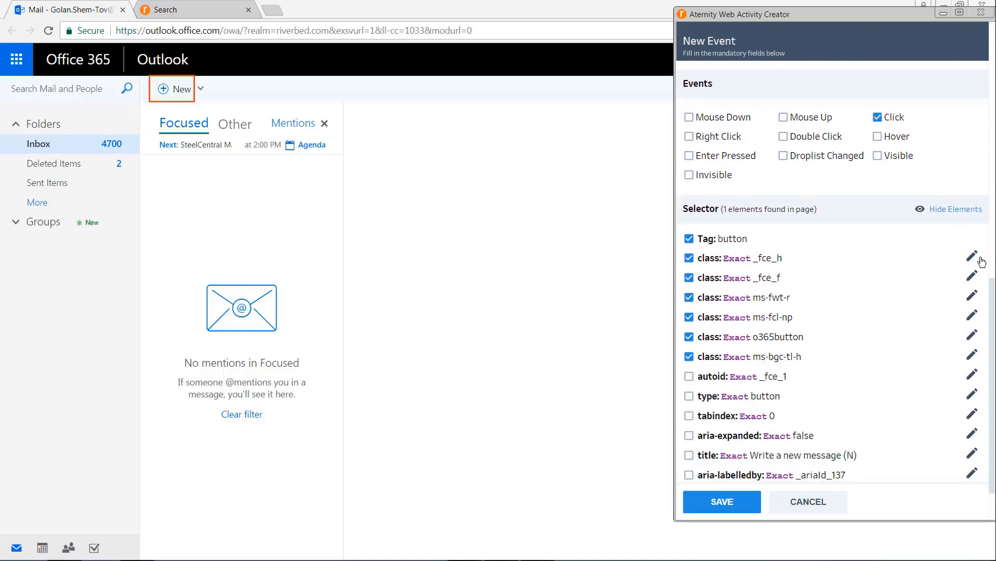
scroll(993, 304, down, 1)
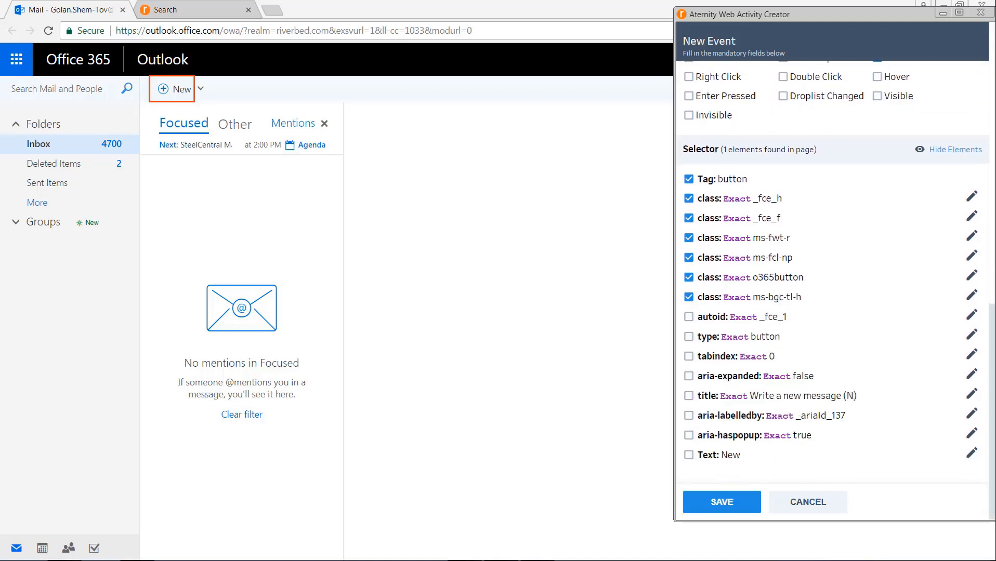
click(724, 502)
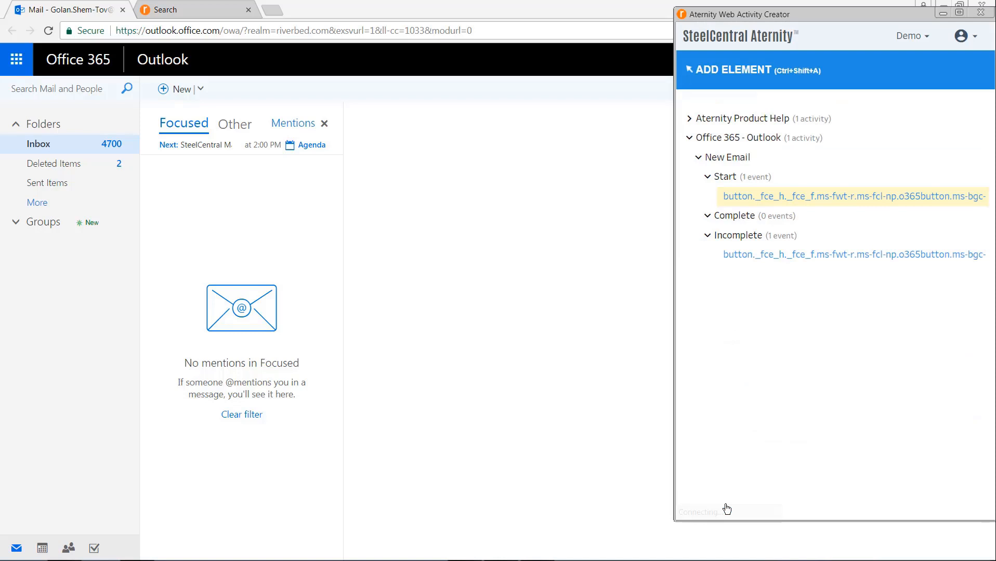
Step: Open an Outlook compose pane and save a Complete event firing when the subject field is Visible
click(169, 89)
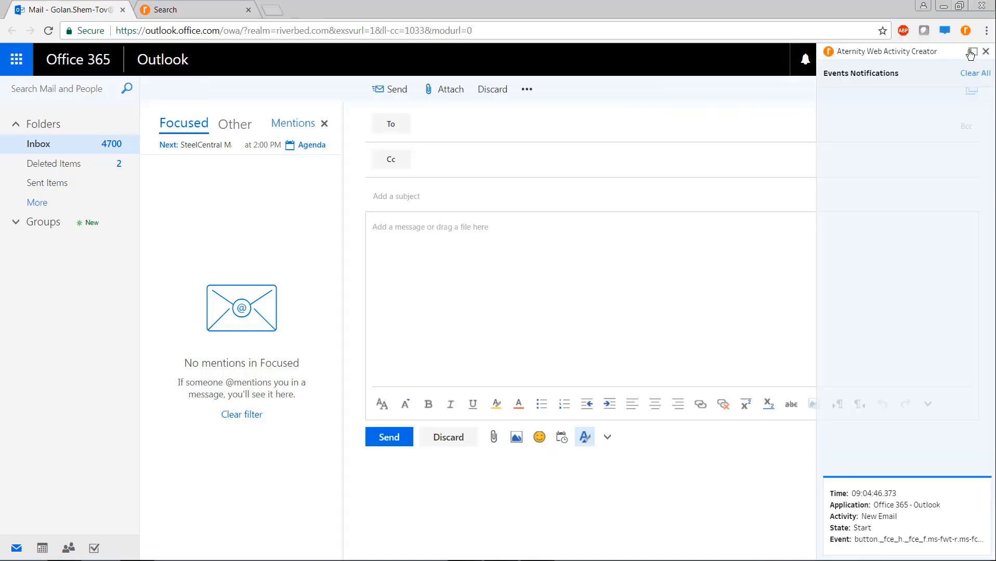
click(966, 31)
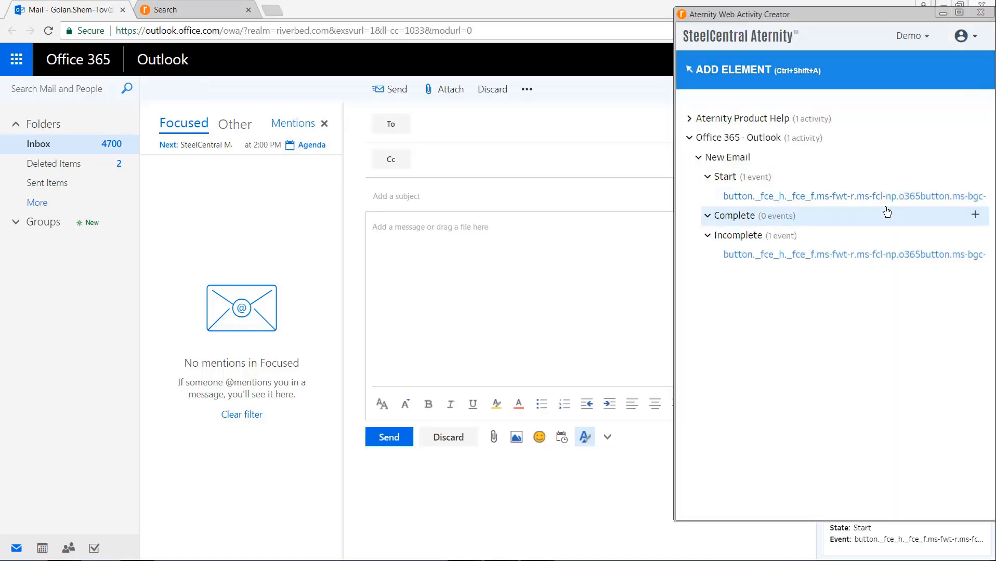
click(975, 218)
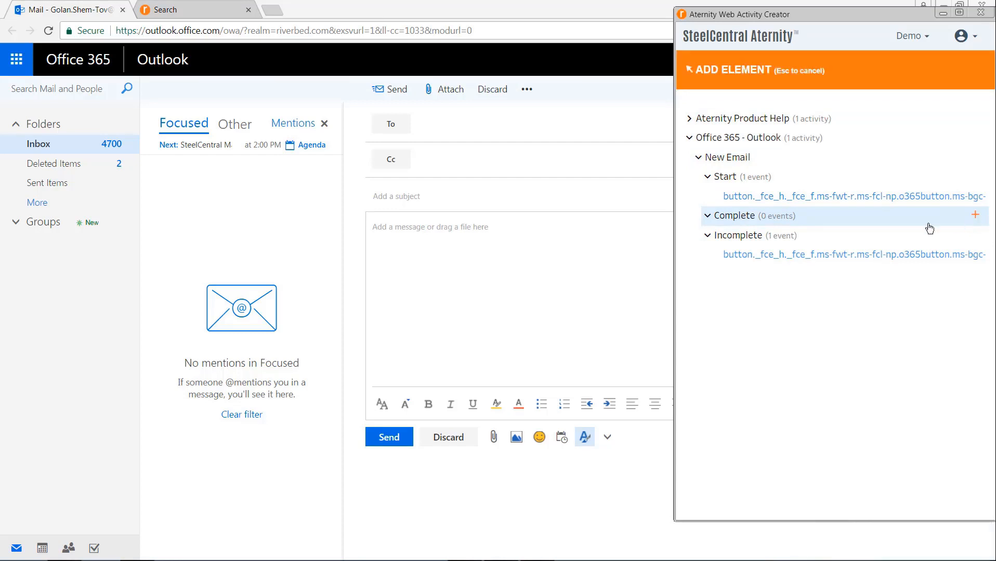
click(396, 198)
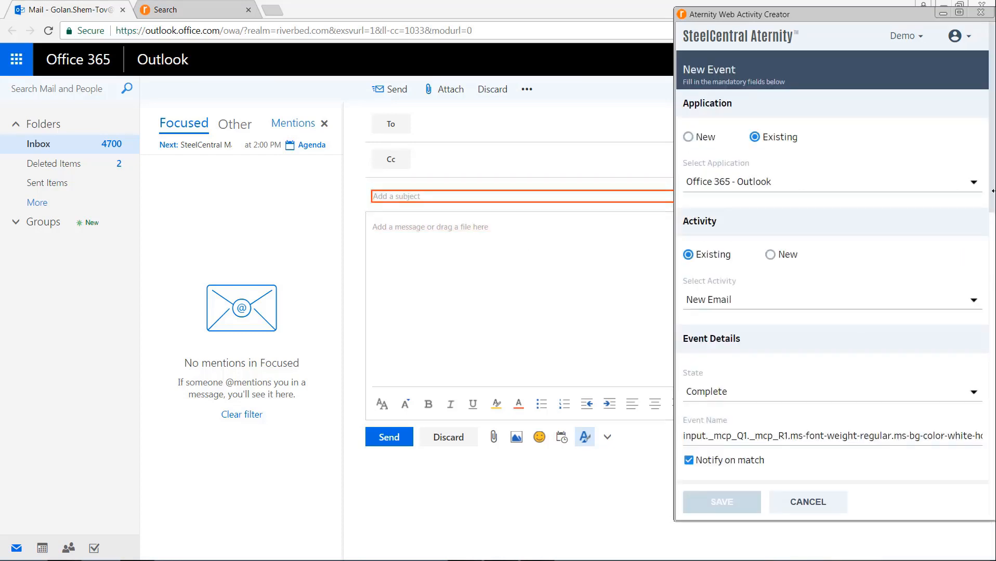
scroll(993, 198, down, 10)
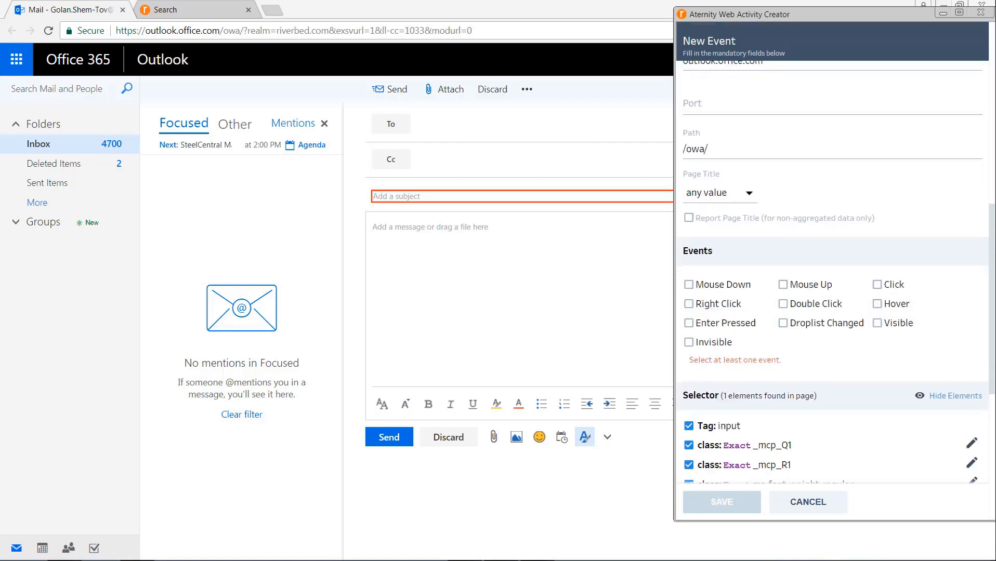
scroll(993, 199, down, 2)
click(877, 170)
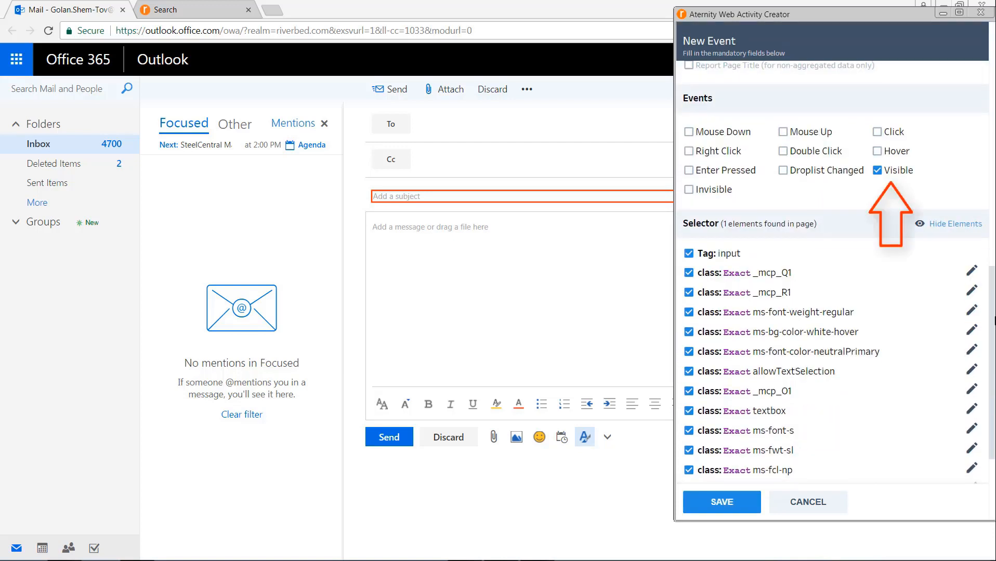
scroll(994, 319, down, 3)
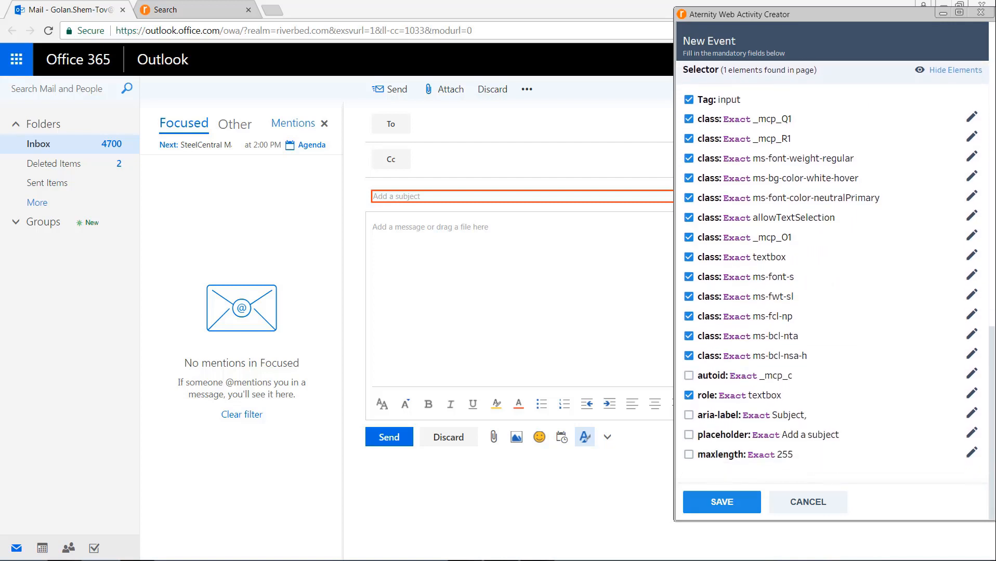
click(722, 502)
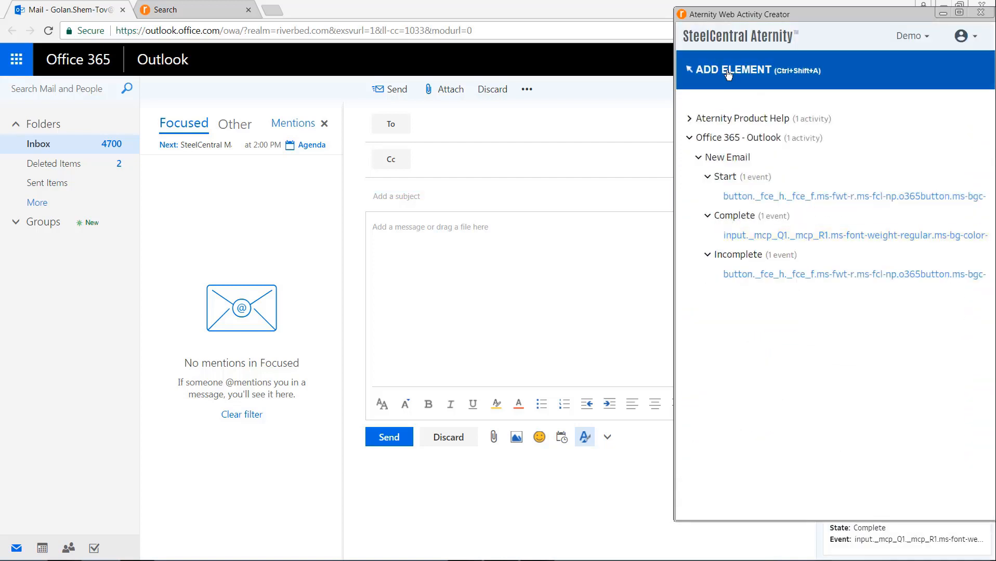
click(729, 75)
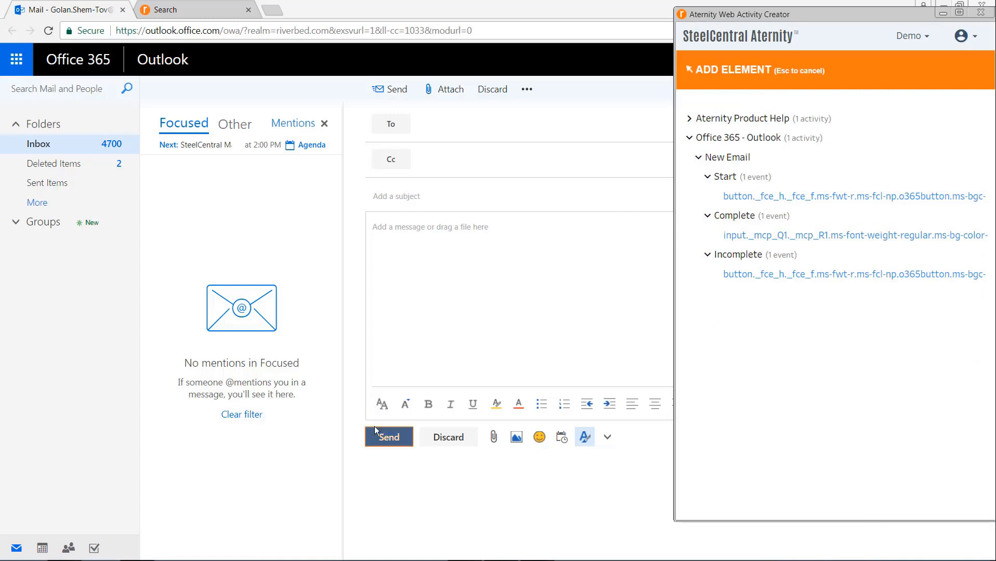
Step: Save a 'Send Email' activity started by Outlook's Send button, then send the test email
click(388, 438)
click(847, 267)
text(Send Email)
click(974, 209)
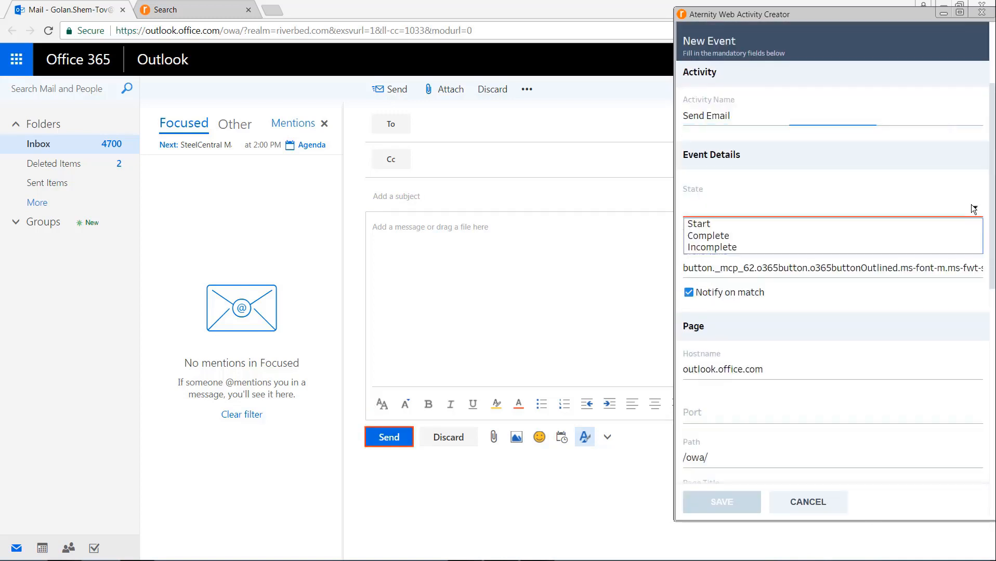
click(973, 223)
drag(993, 220, 993, 359)
click(741, 497)
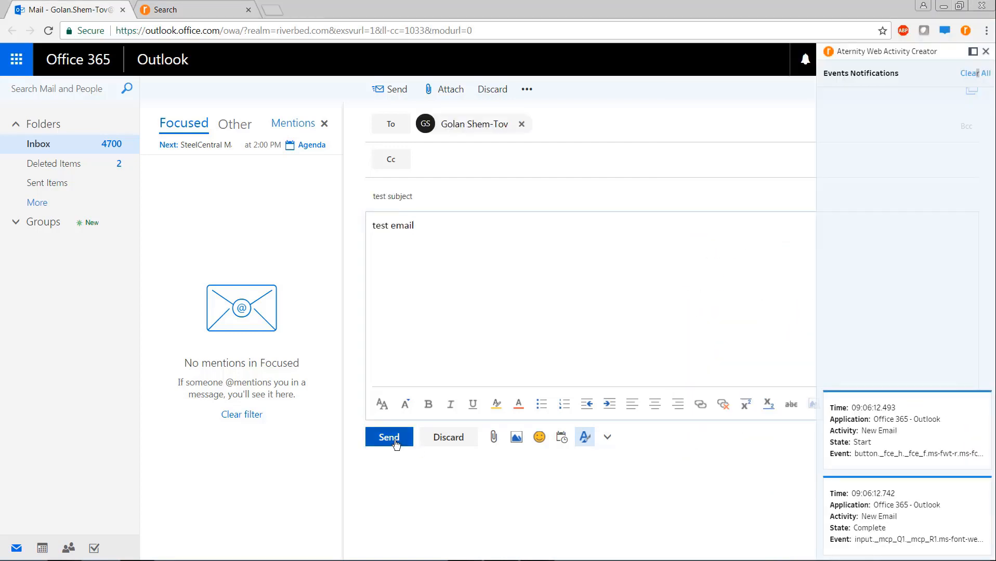
click(391, 438)
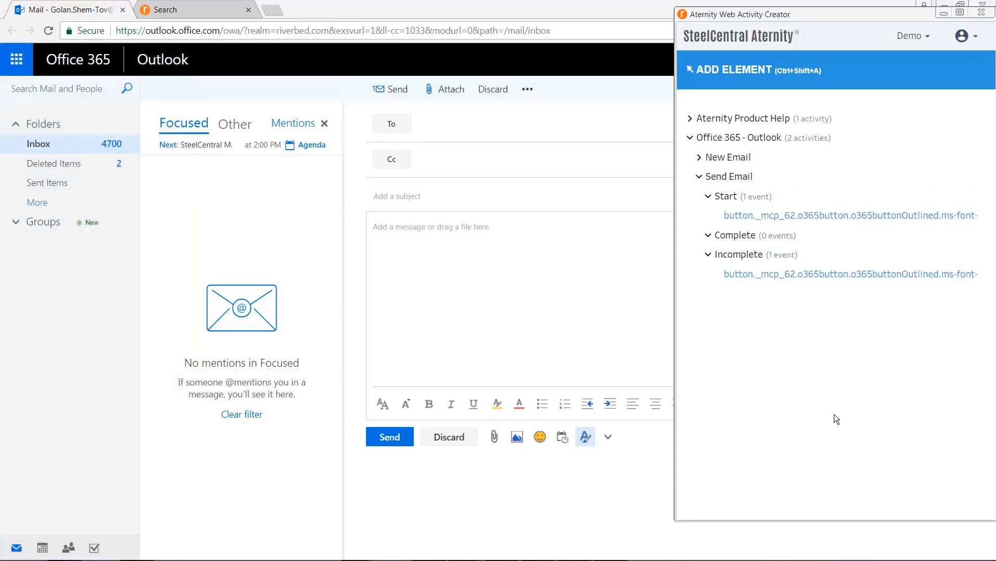
Step: Add a Send Email Complete event firing when the subject field becomes Invisible, and save it
click(977, 235)
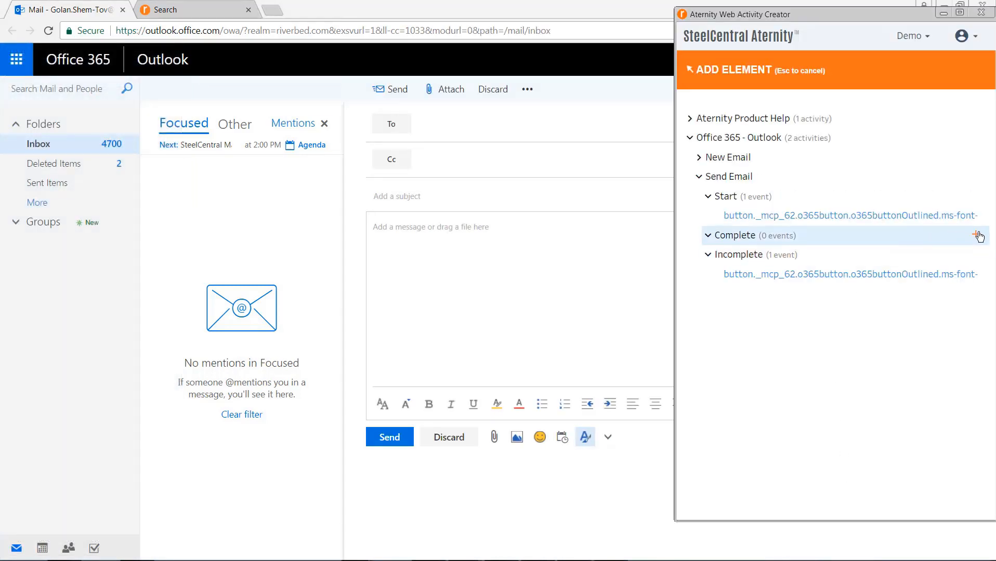
click(428, 197)
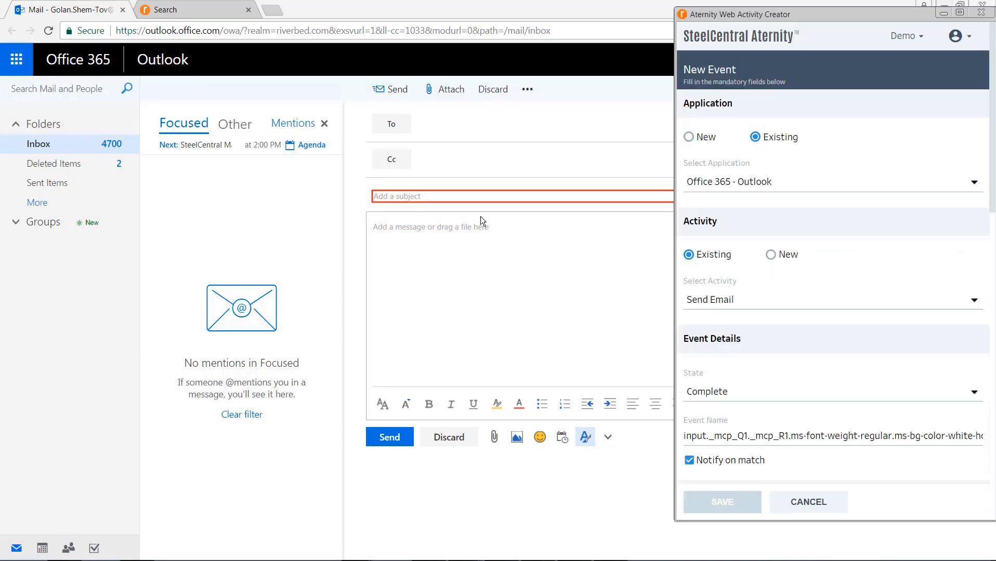
drag(992, 204, 994, 384)
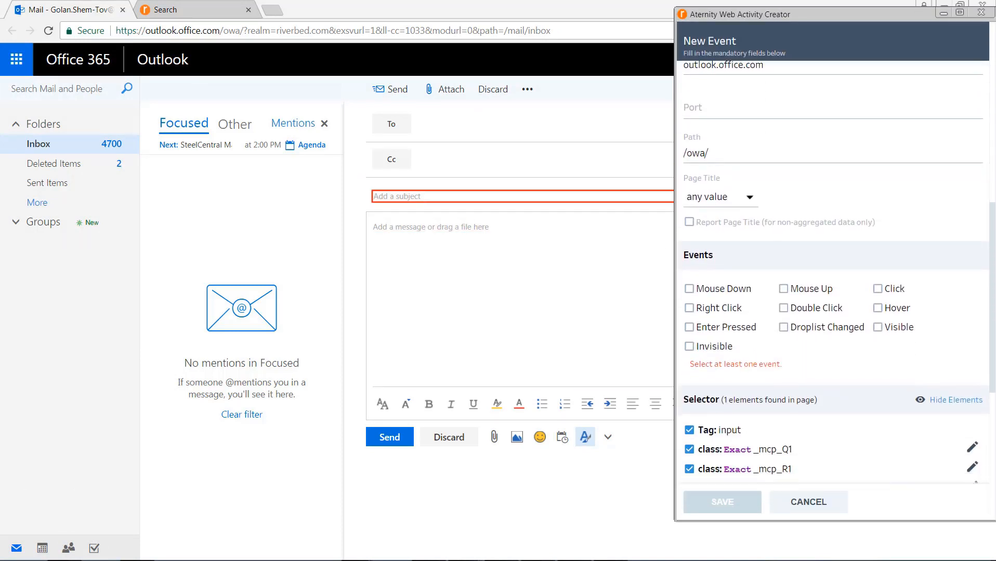
scroll(764, 277, down, 3)
click(691, 171)
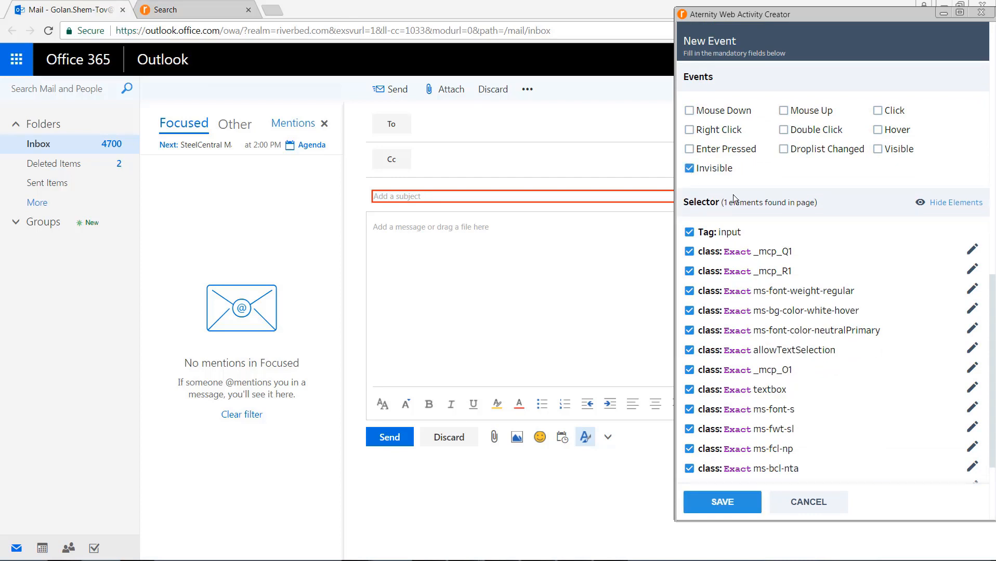
scroll(972, 320, down, 3)
click(723, 503)
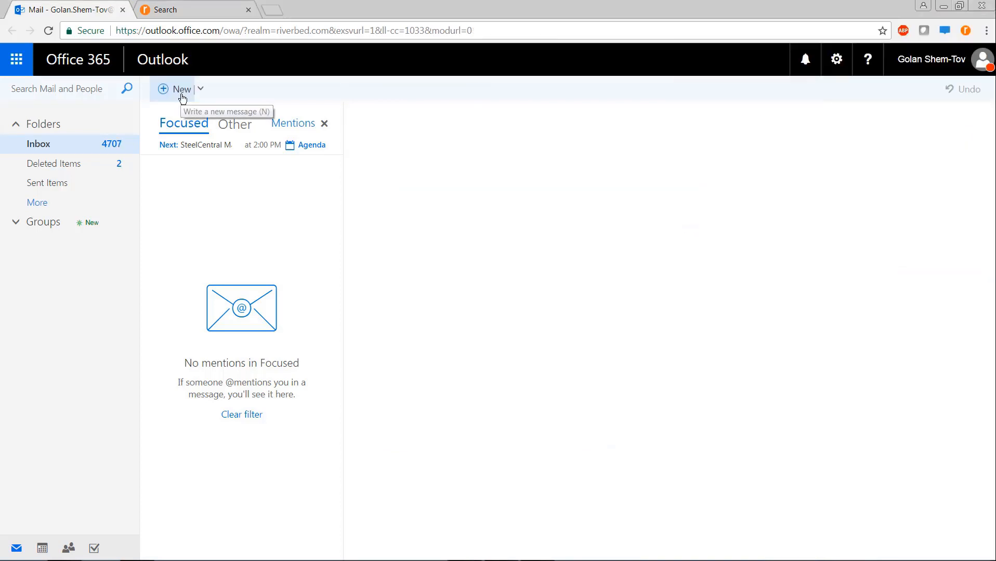
Step: Compose and send an Outlook email with body 'test email' to check the captured events
click(183, 90)
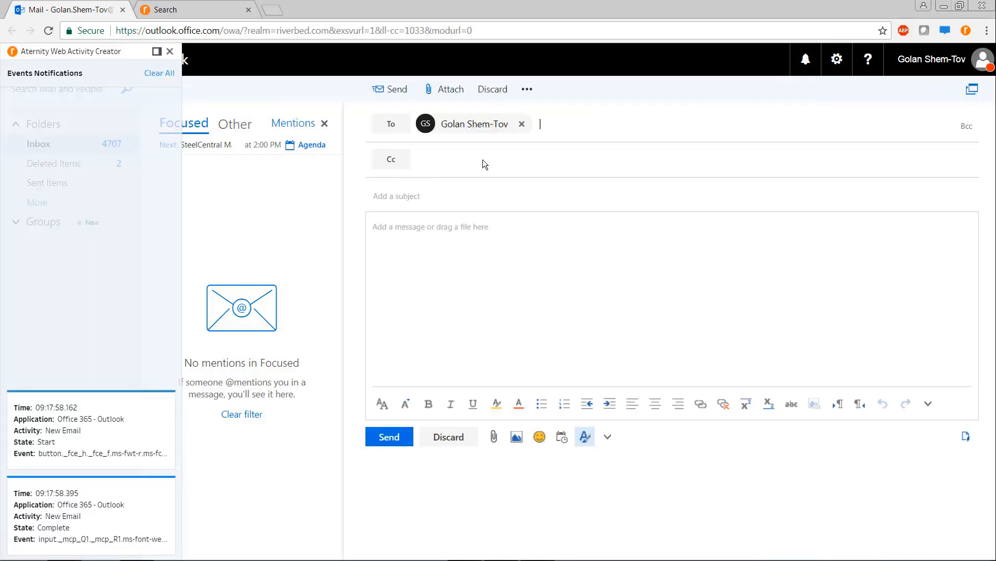
click(456, 196)
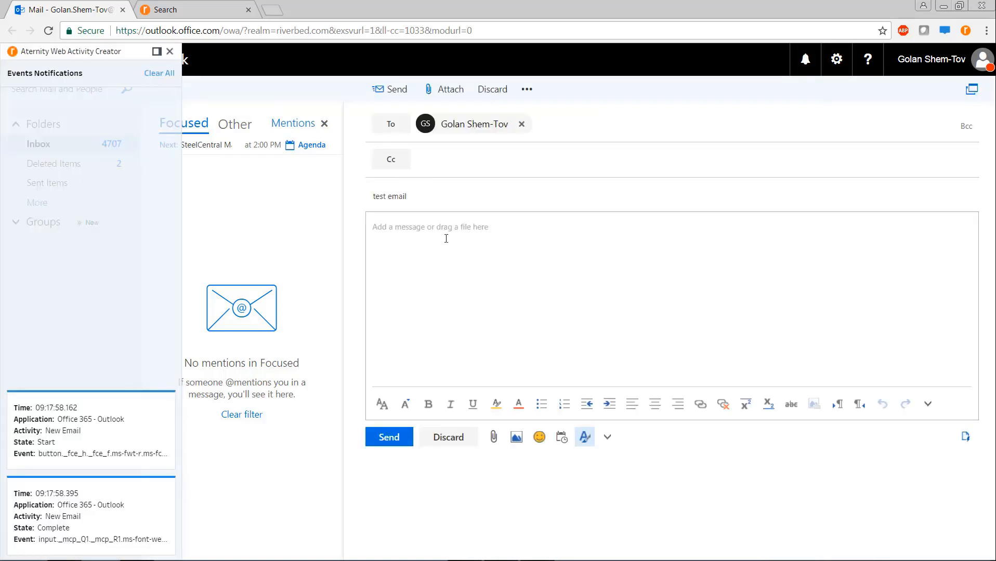
click(445, 239)
text(test email)
click(383, 442)
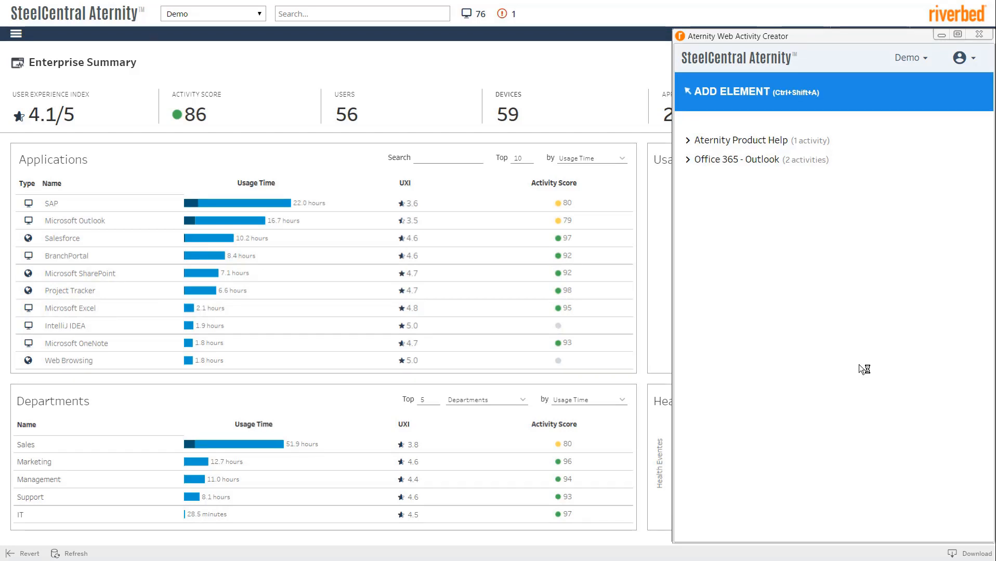
Step: Export the Aternity Product Help Search activity signature and locate Search.xml in its download folder
click(689, 140)
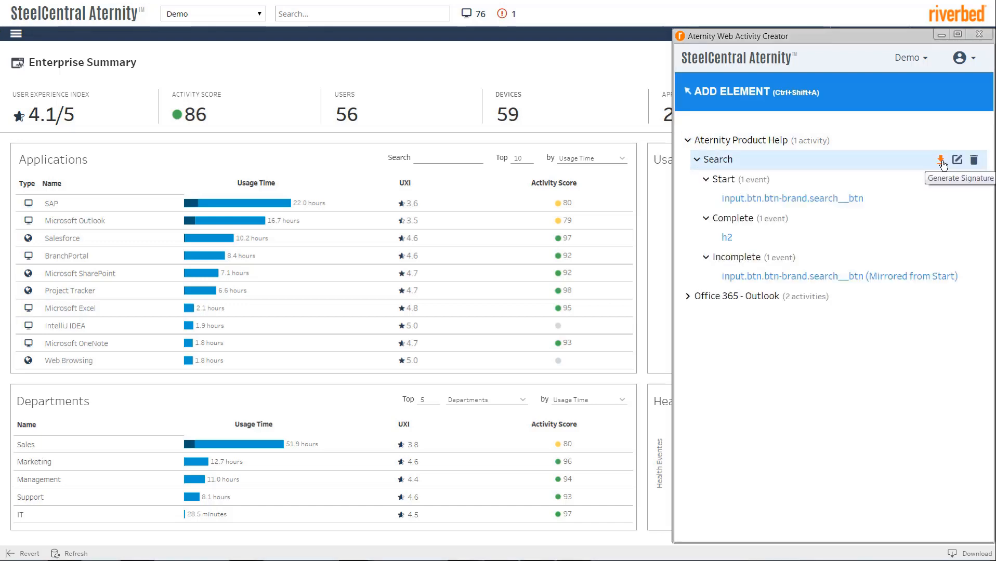
click(942, 163)
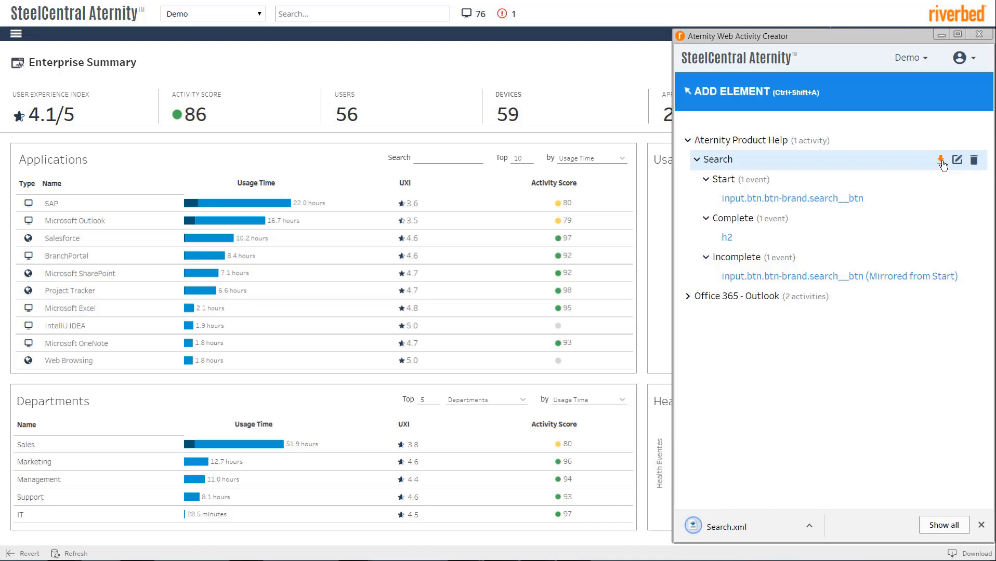
click(943, 526)
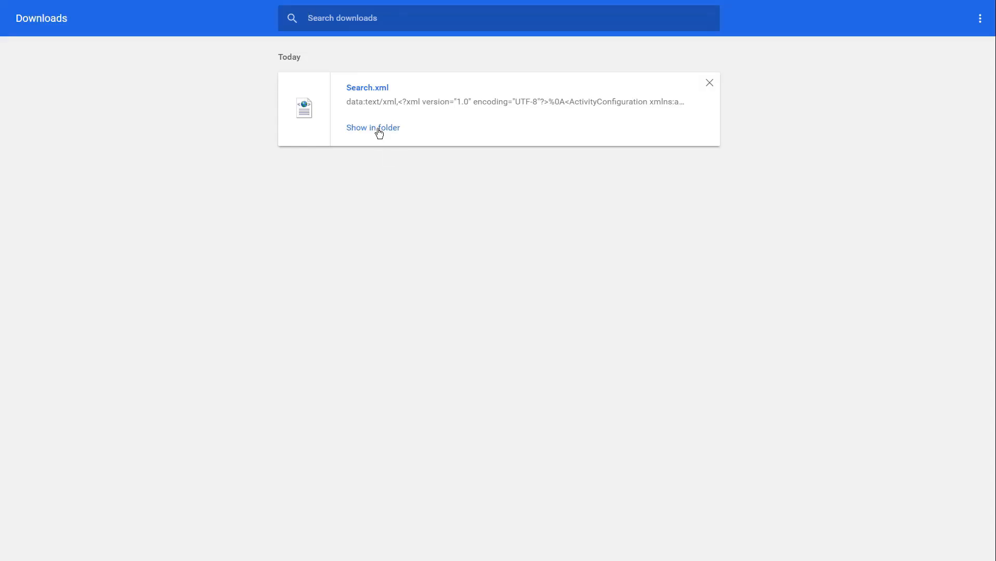
click(378, 134)
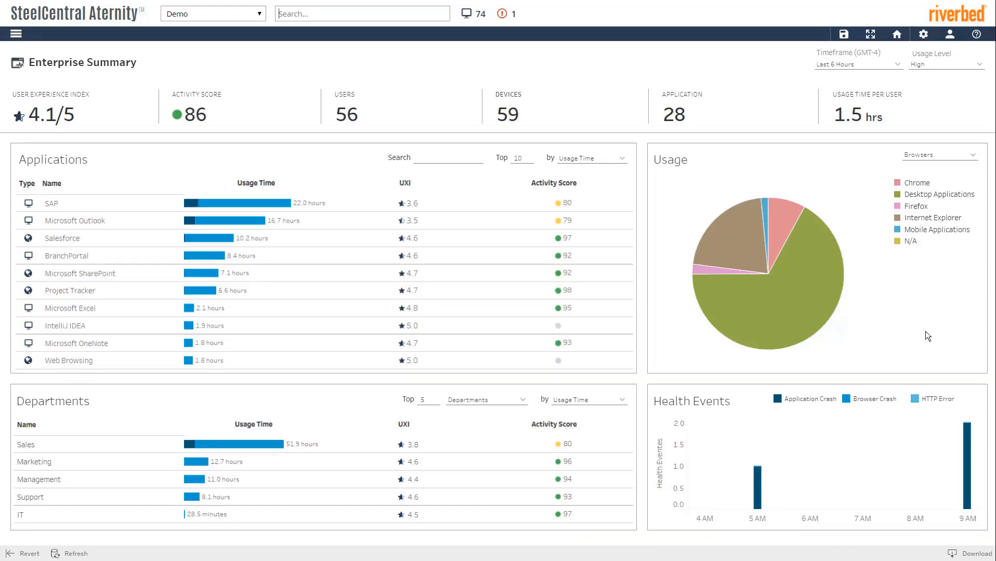
Step: Add a managed web application named Aternity Product Help with base URL help.aternity.com
click(923, 33)
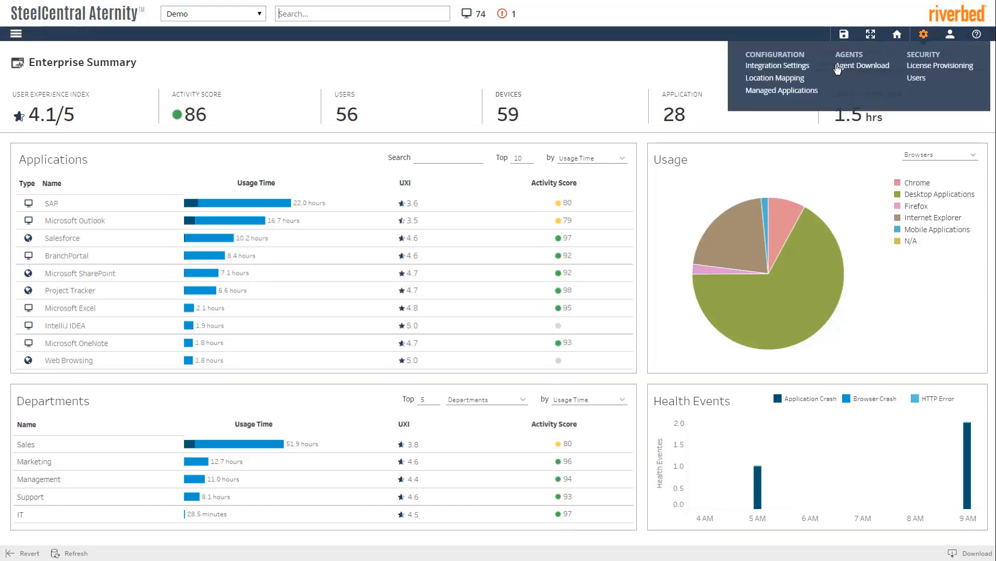
click(790, 92)
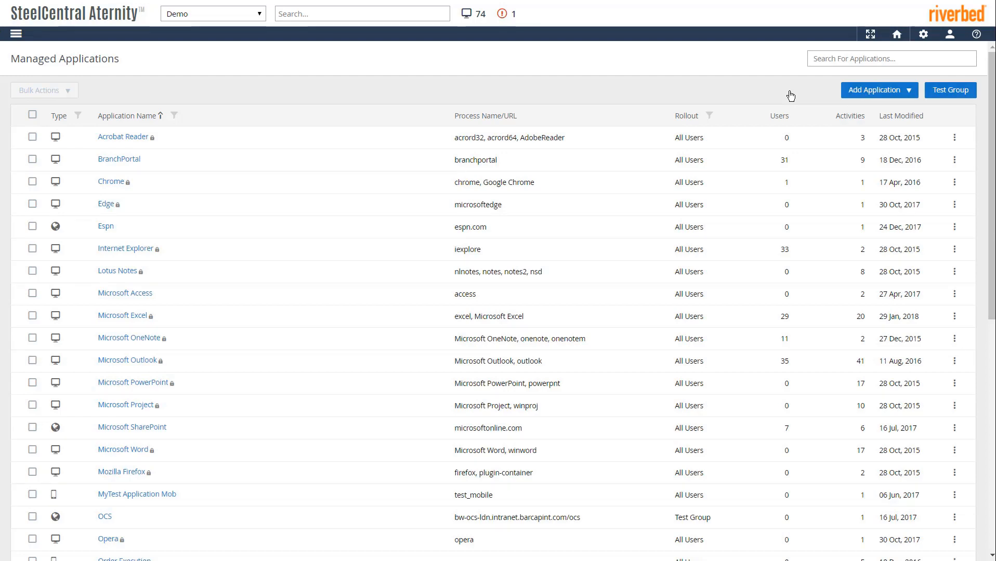
click(908, 90)
click(881, 129)
text(Aternity Product Help)
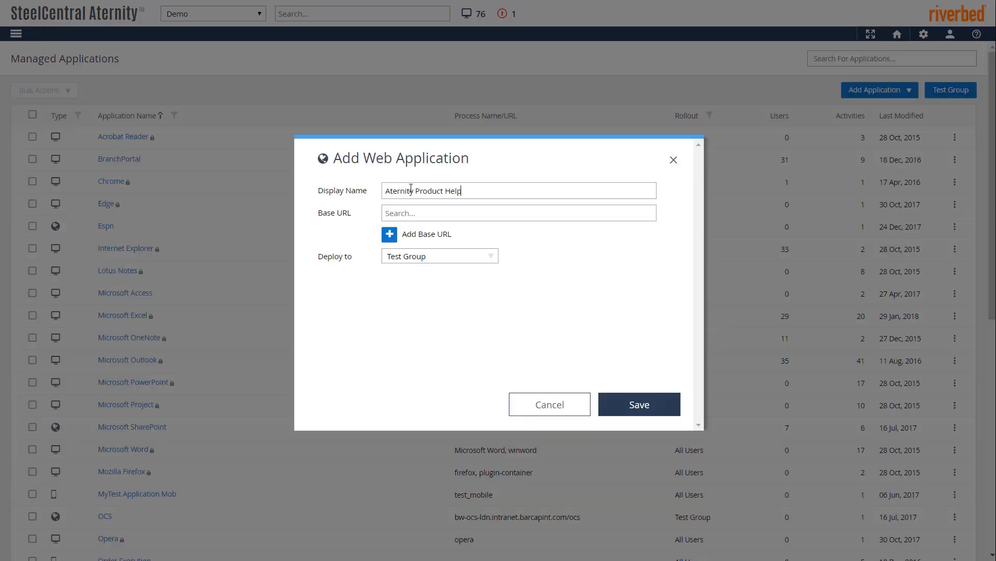
click(397, 210)
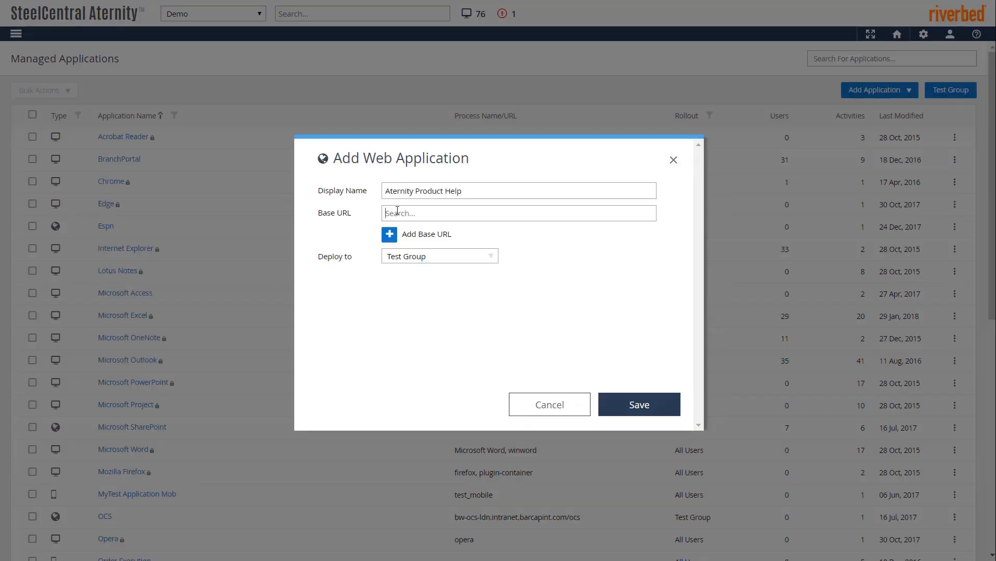
text(help.aternity.com)
Step: Keep the application deployed to Test Group, save it, and start filtering the list
click(490, 257)
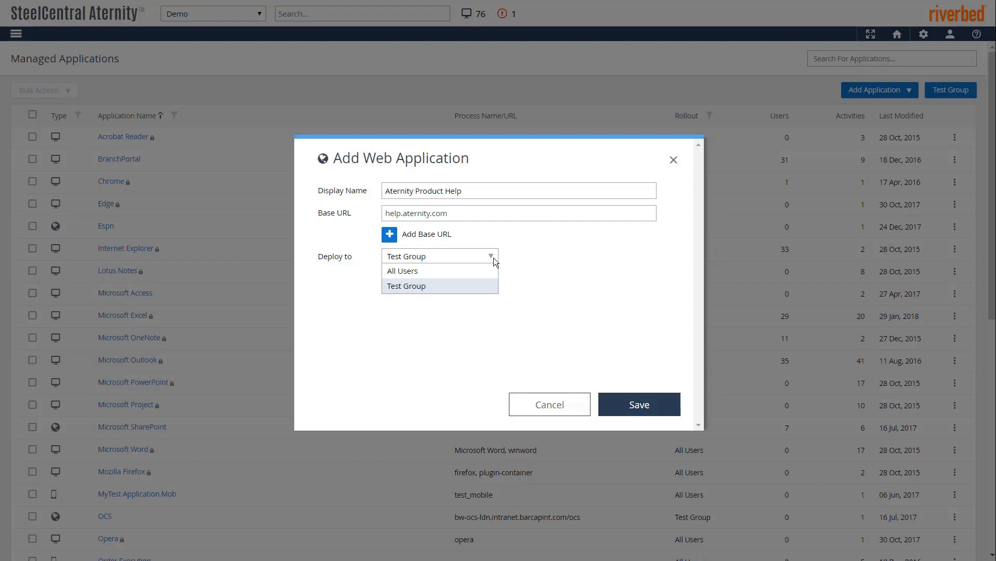
click(562, 301)
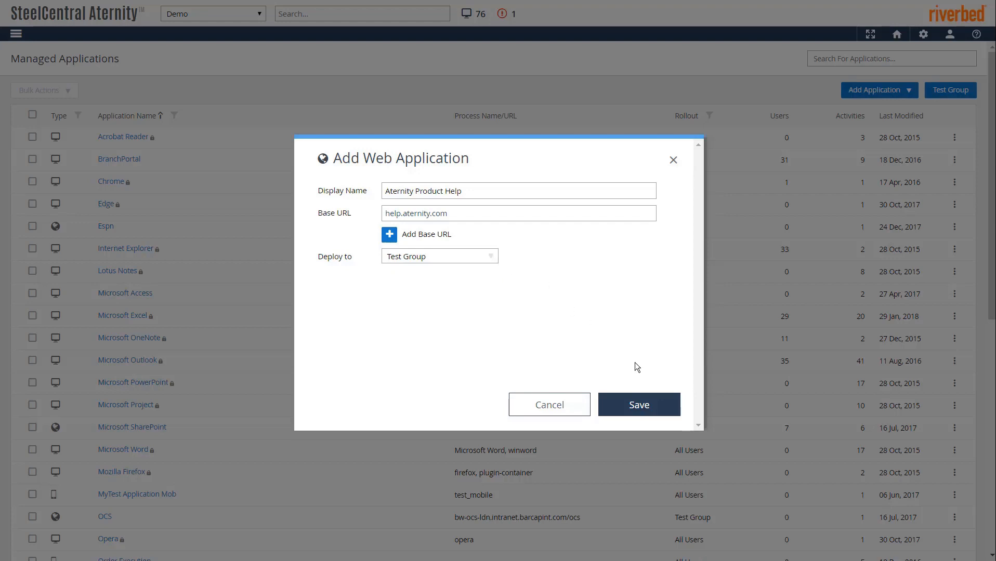
click(640, 406)
click(838, 59)
Step: Filter by 'help', import Search.xml as an activity of Aternity Product Help, then edit Search
text(he)
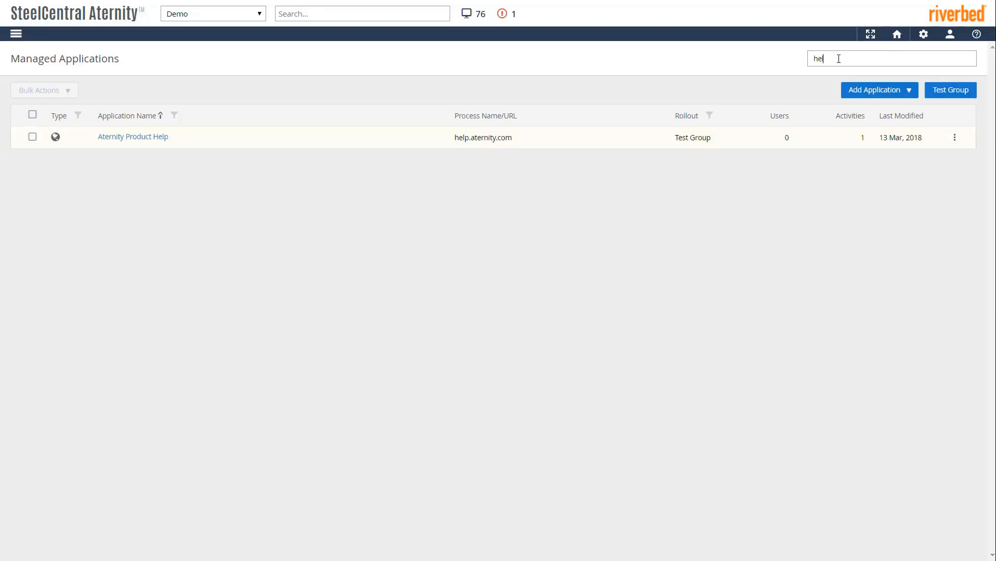
text(lp)
click(133, 136)
click(960, 91)
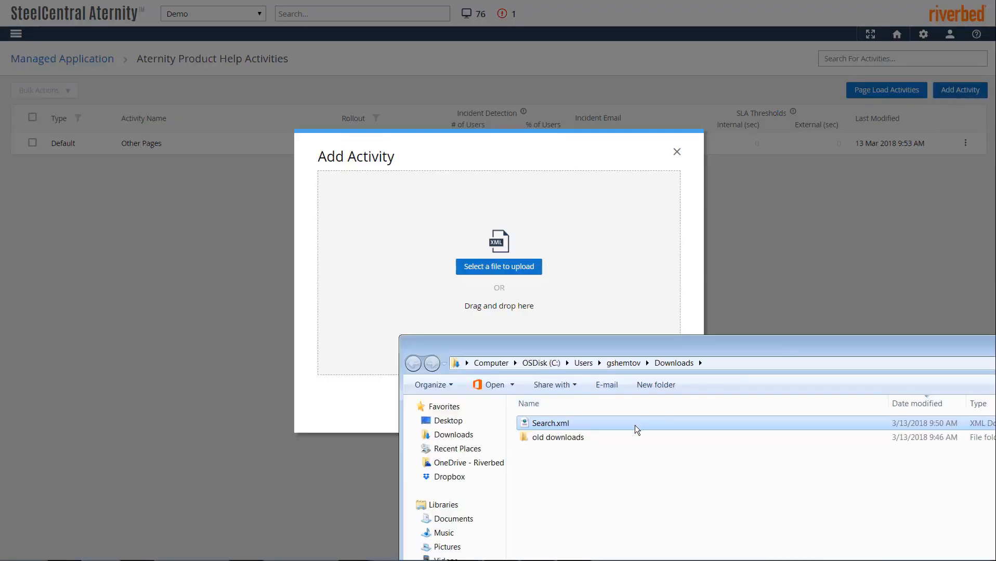
drag(633, 422, 600, 285)
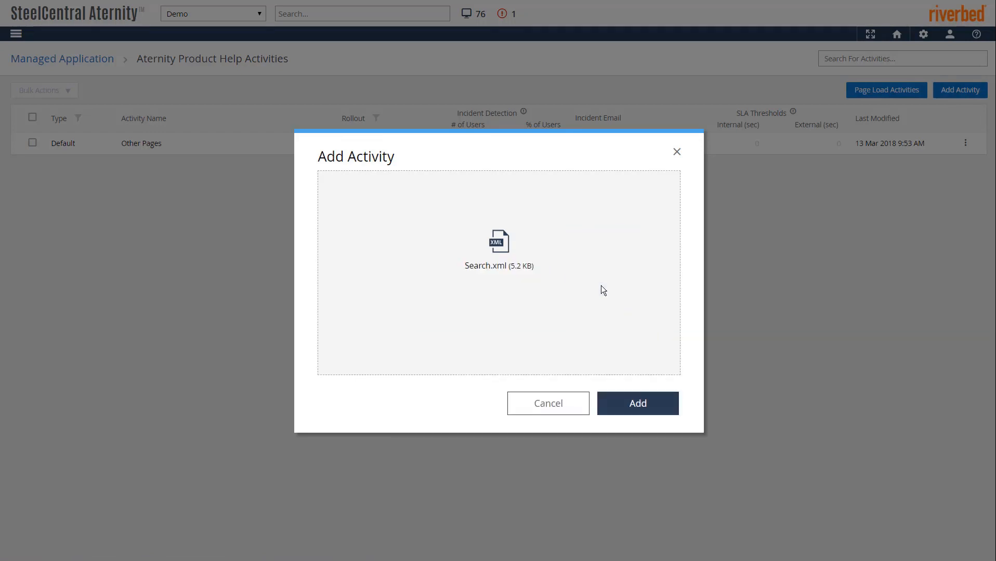
click(638, 403)
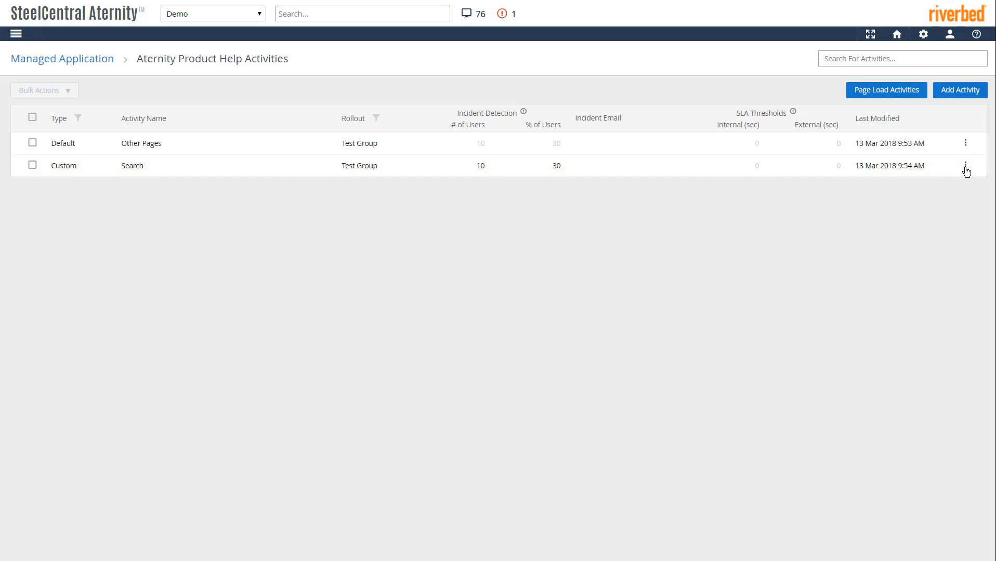
click(965, 168)
click(899, 180)
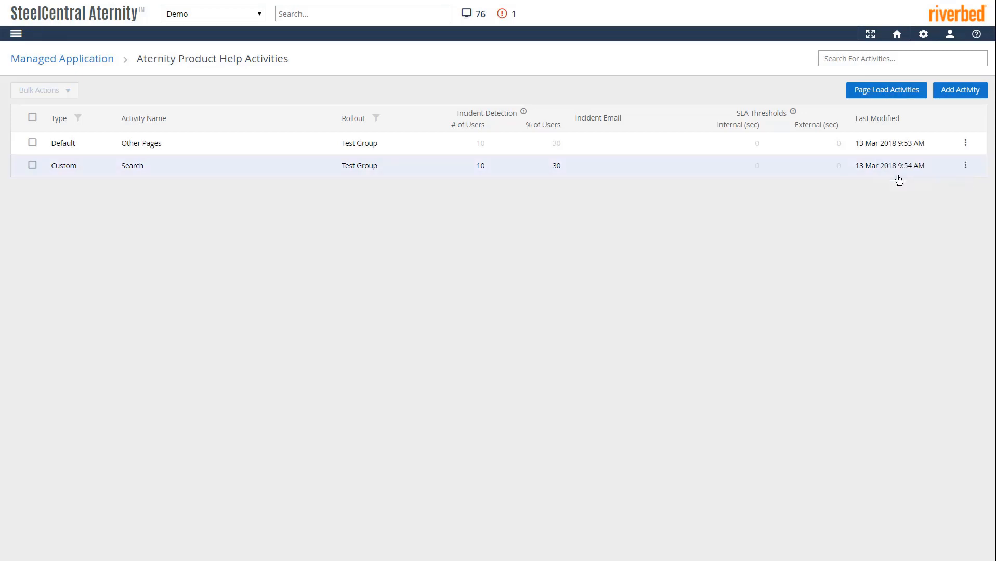